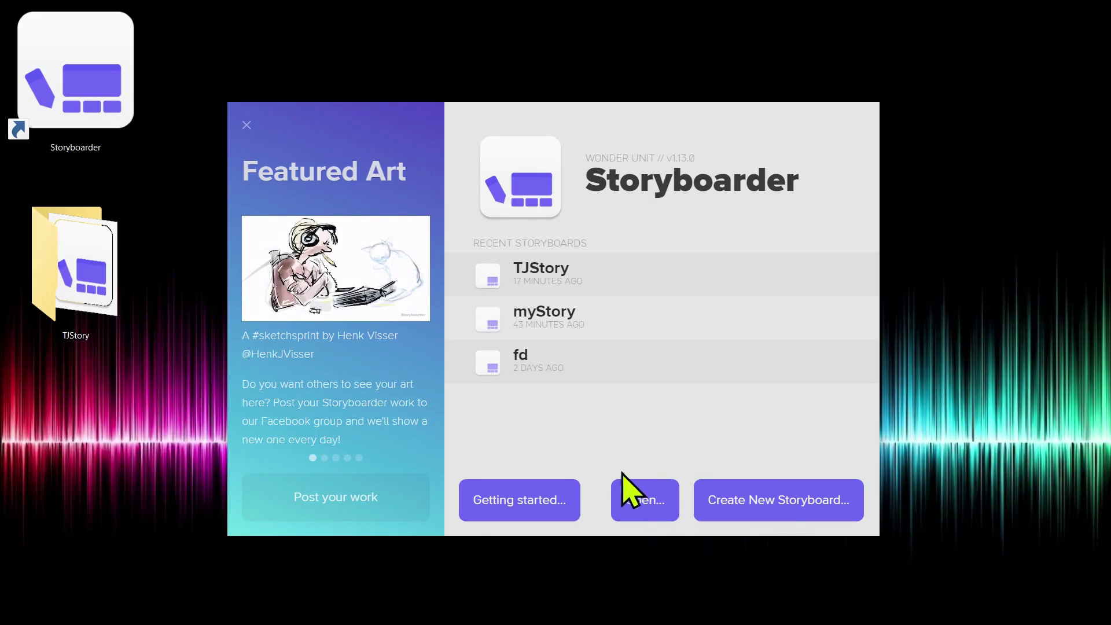
- Start a blank HD 16:9 storyboard and save it as myAnimation on the Desktop
click(782, 508)
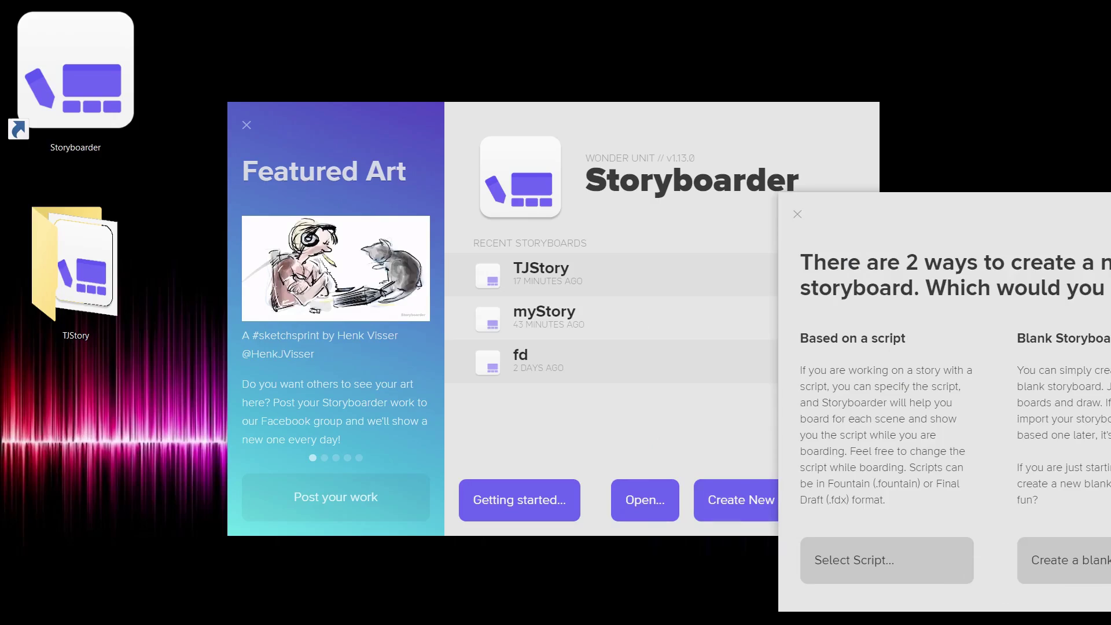
click(1081, 576)
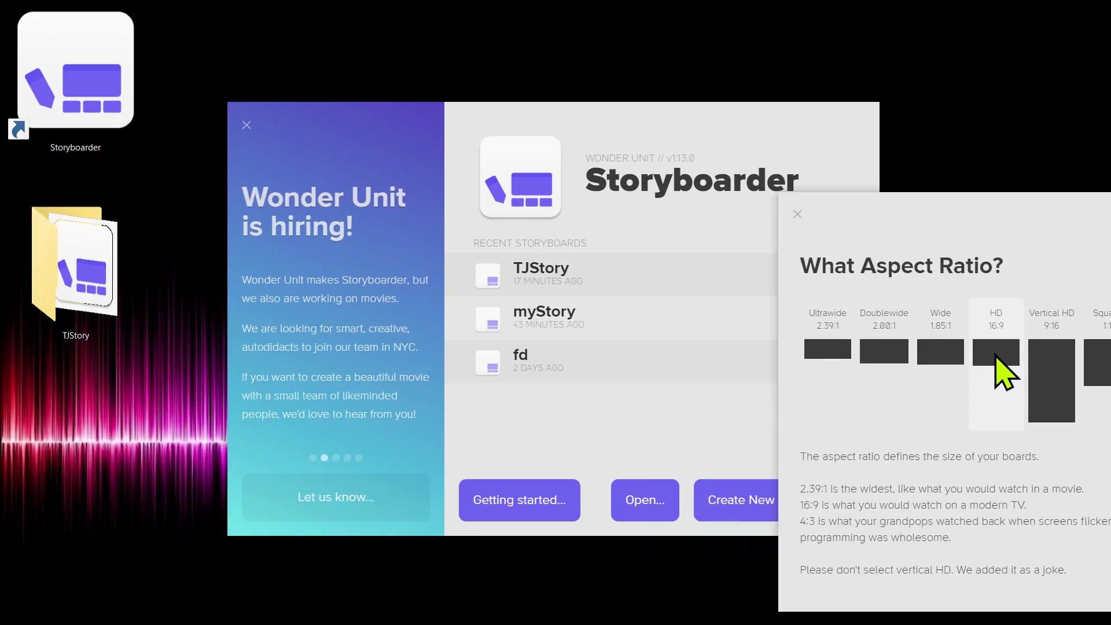
click(996, 356)
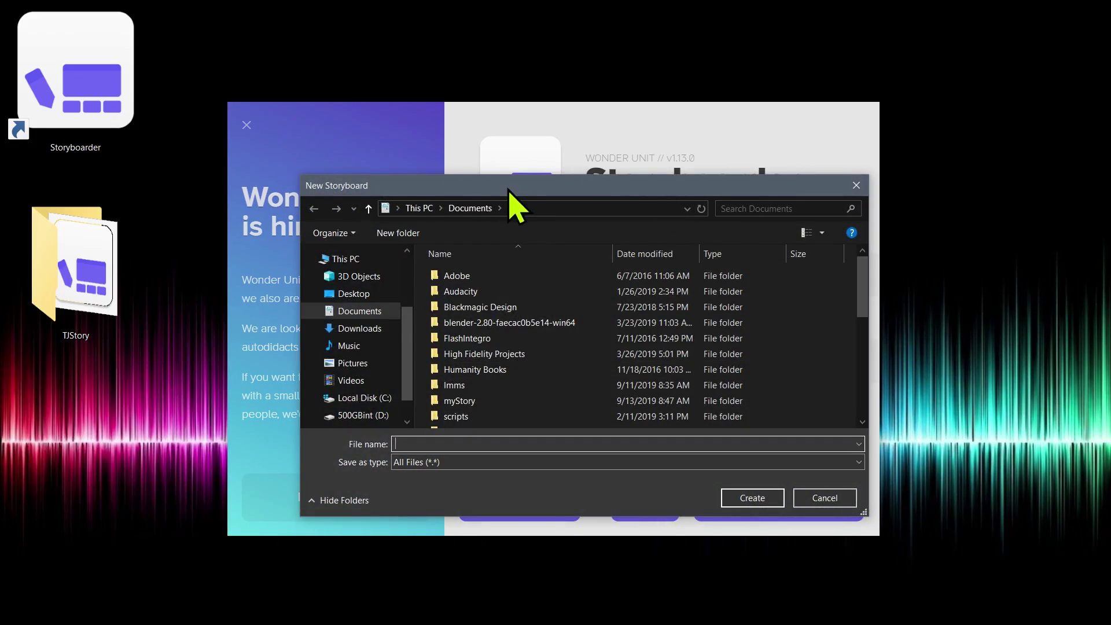
drag(509, 191, 412, 150)
click(339, 395)
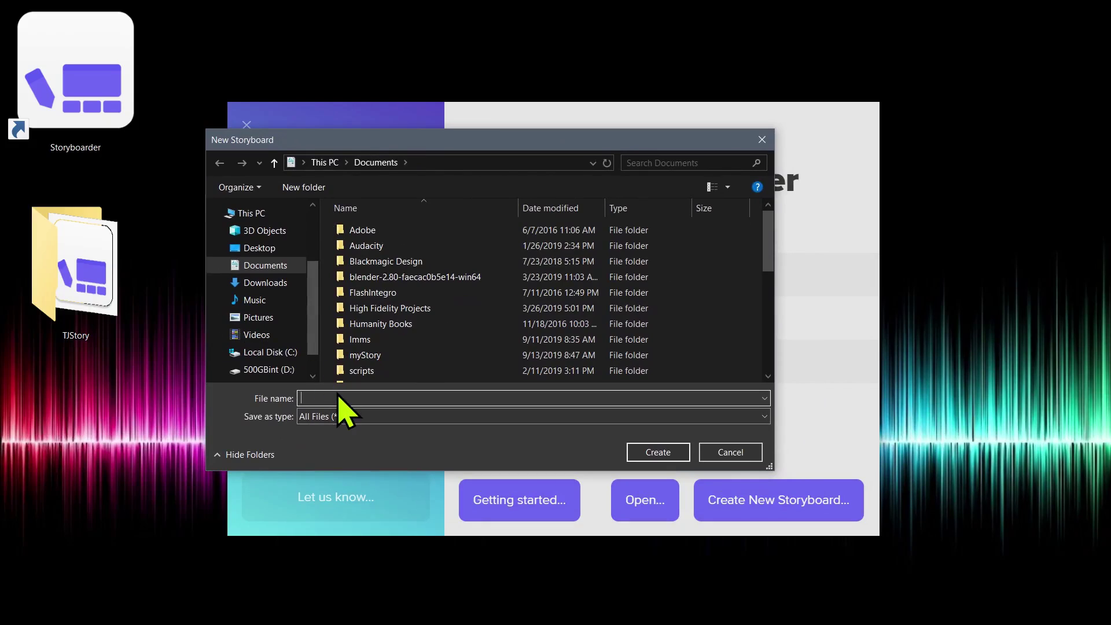
click(258, 248)
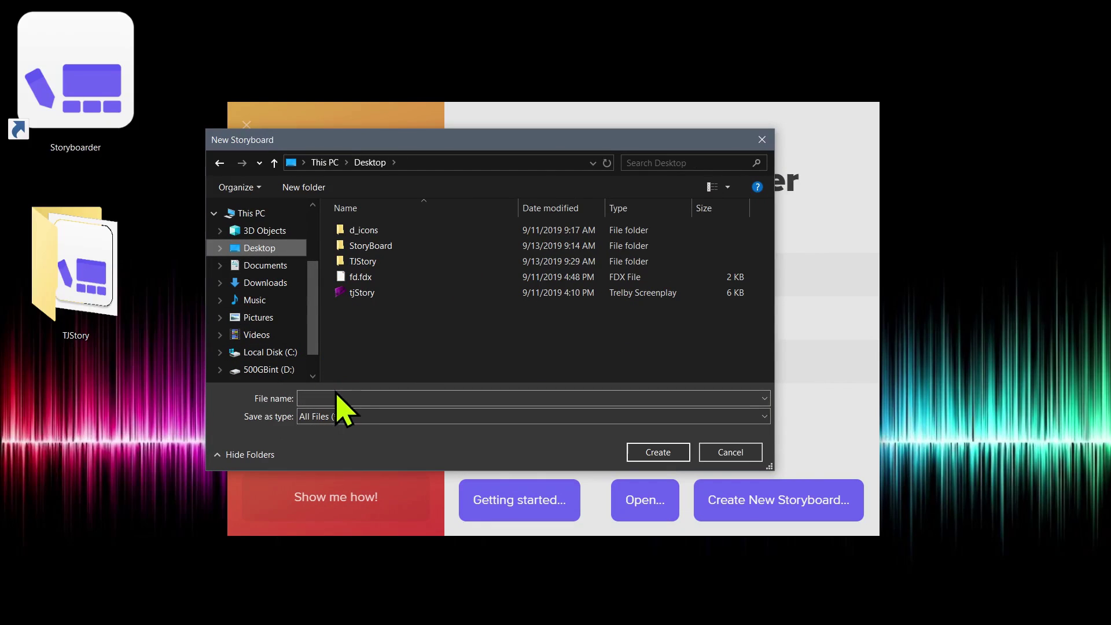
click(338, 397)
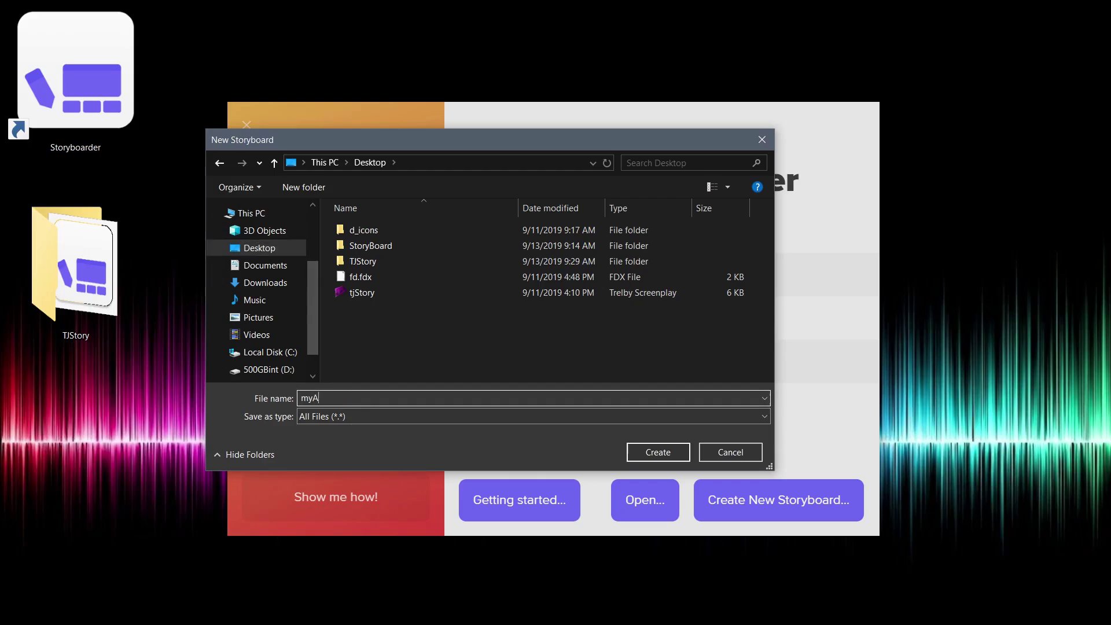
click(674, 456)
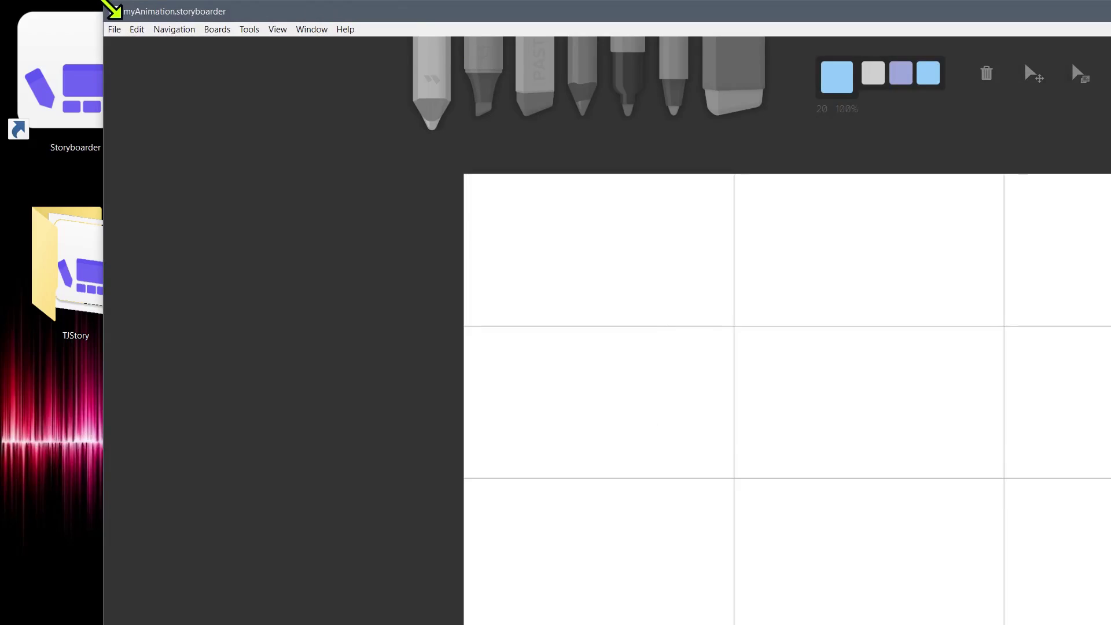
- Resize the editor window so the whole layout and a taller canvas fit on screen
drag(113, 9, 112, 61)
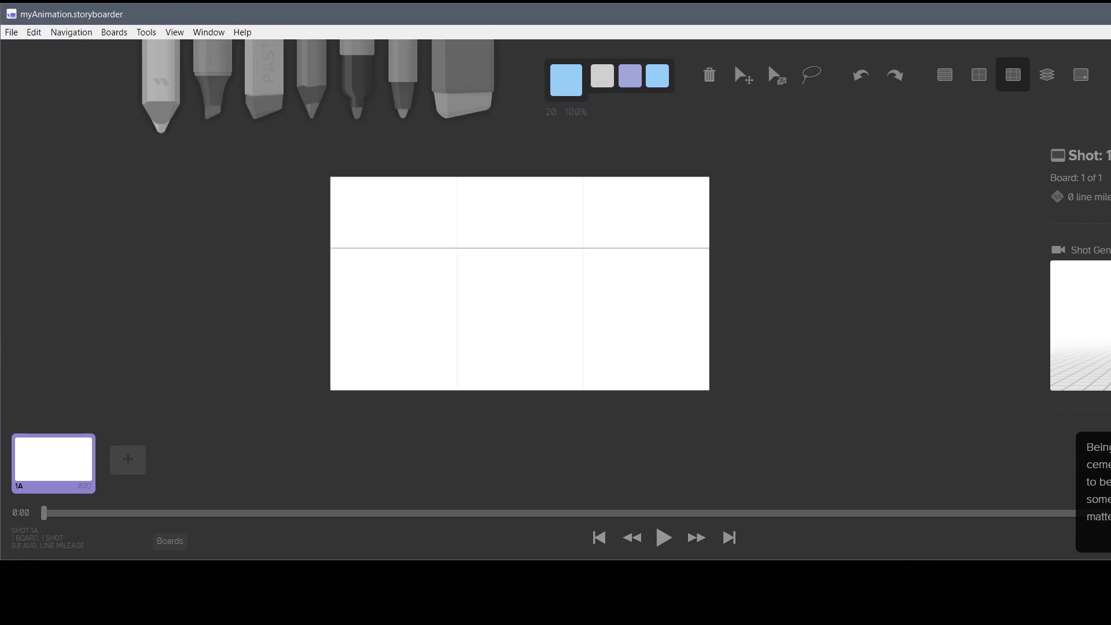
mouse_move(1110, 533)
mouse_down()
mouse_move(1084, 533)
mouse_move(1095, 535)
mouse_up()
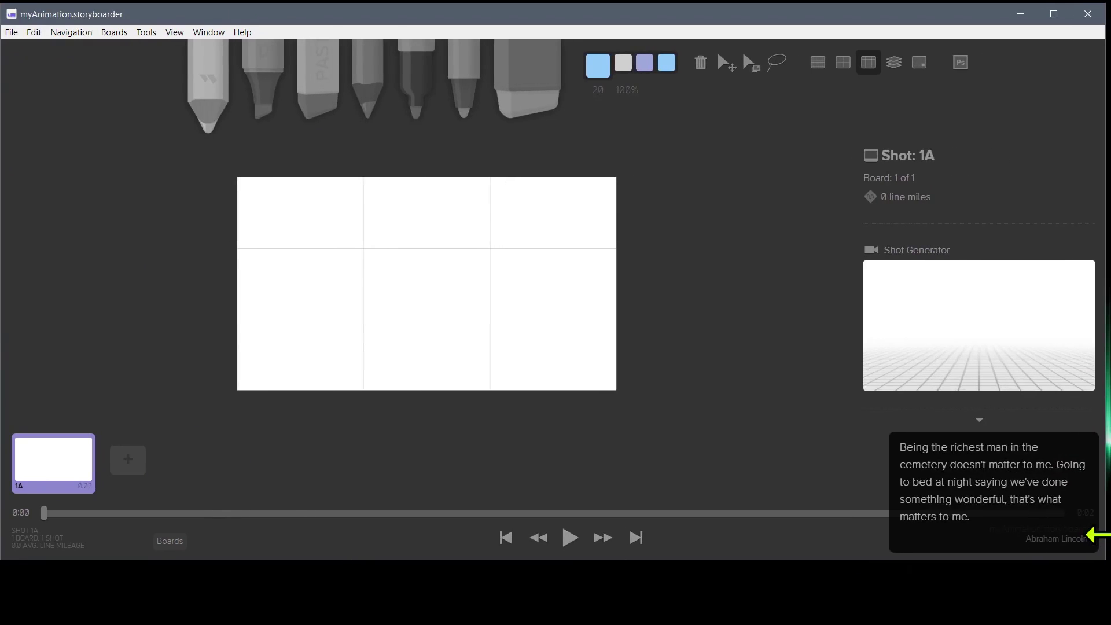
drag(789, 563, 783, 616)
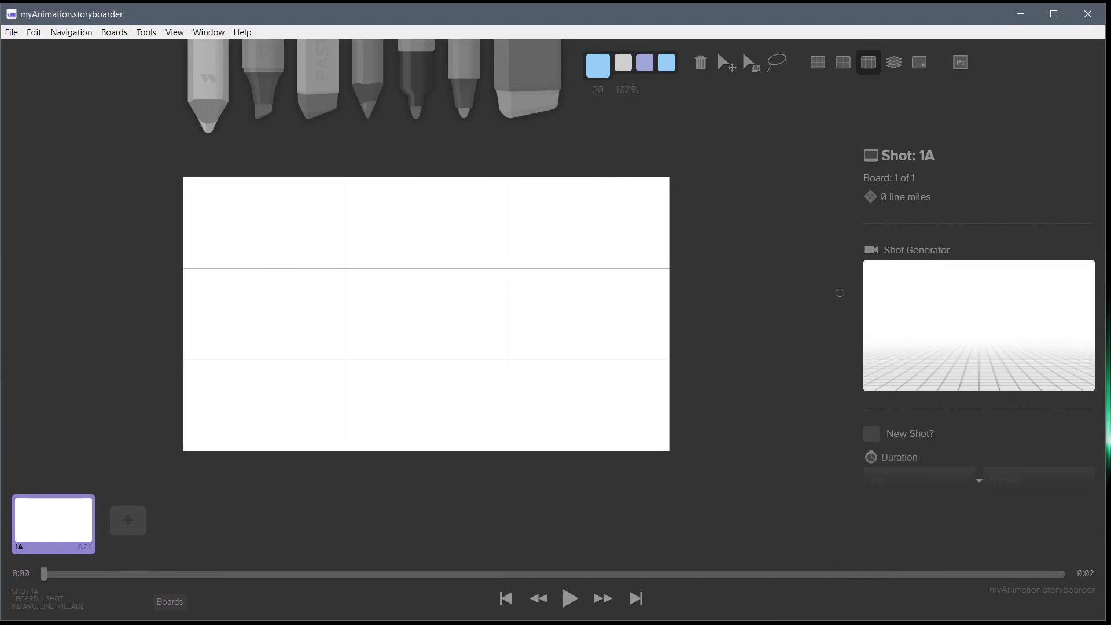
- Turn off the rule-of-thirds grid and centre-cross guides on the canvas
click(868, 62)
click(843, 62)
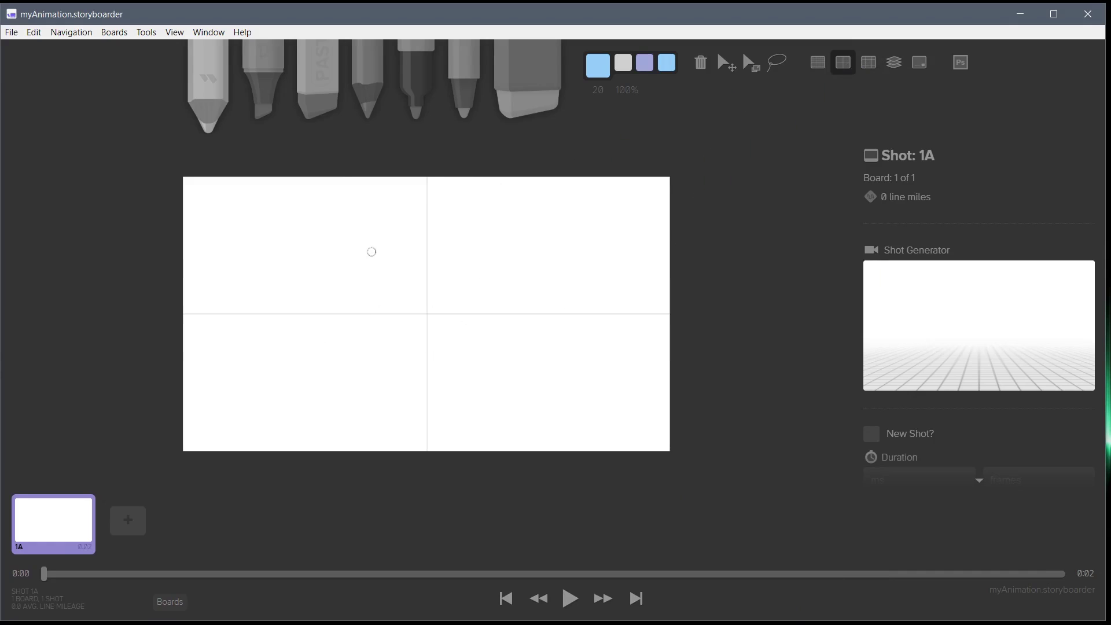
click(845, 60)
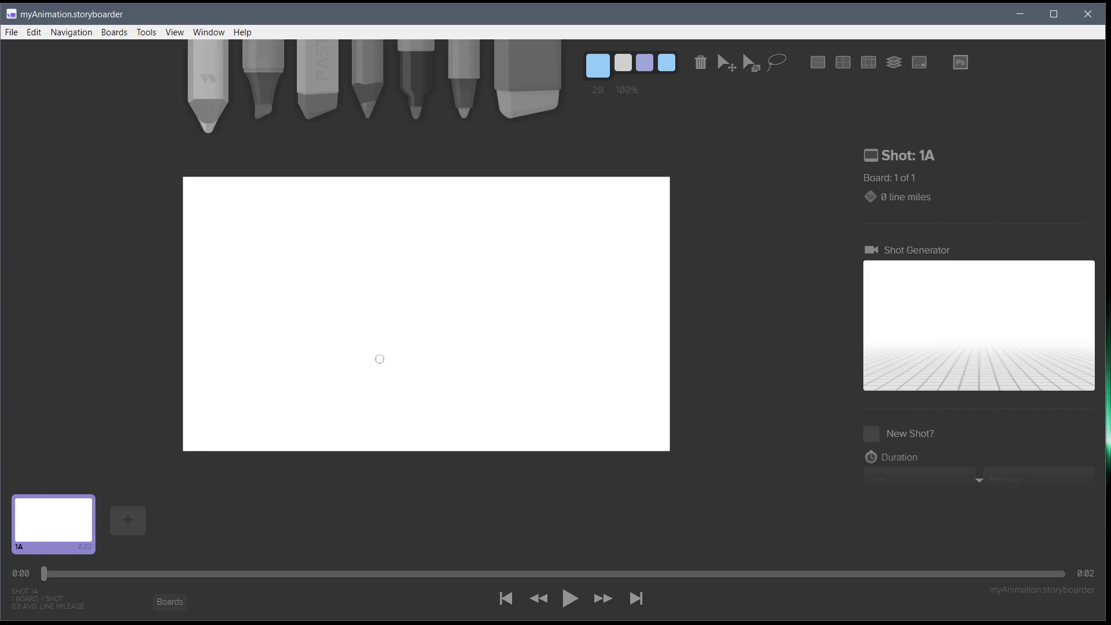
- Enter 250 in board 1A's Duration ms field, giving 6 frames
scroll(943, 240, down, 4)
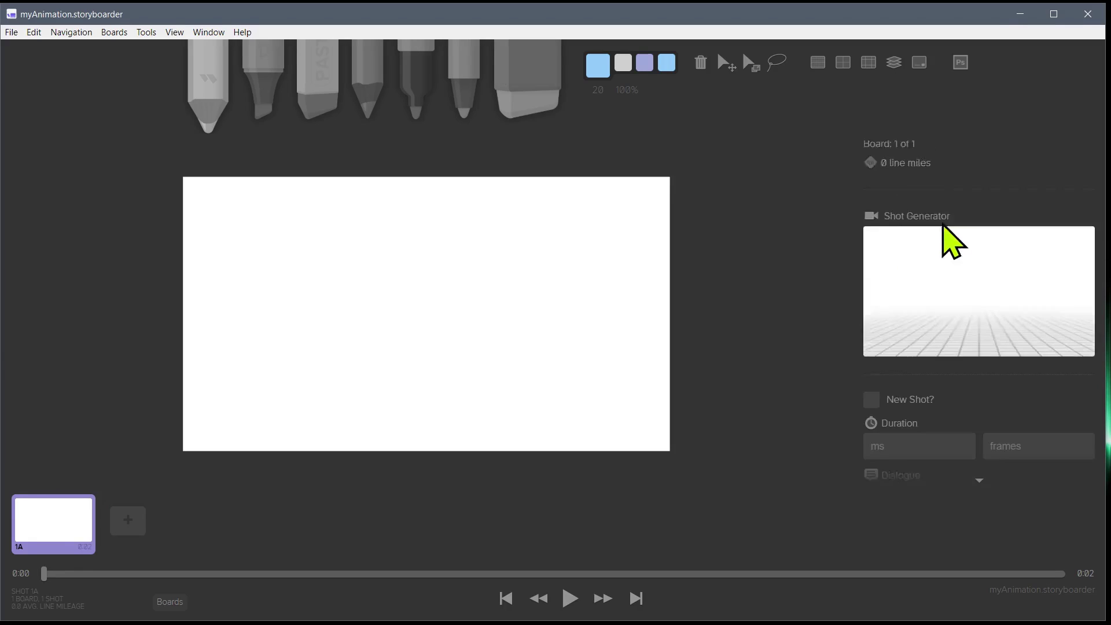
click(900, 239)
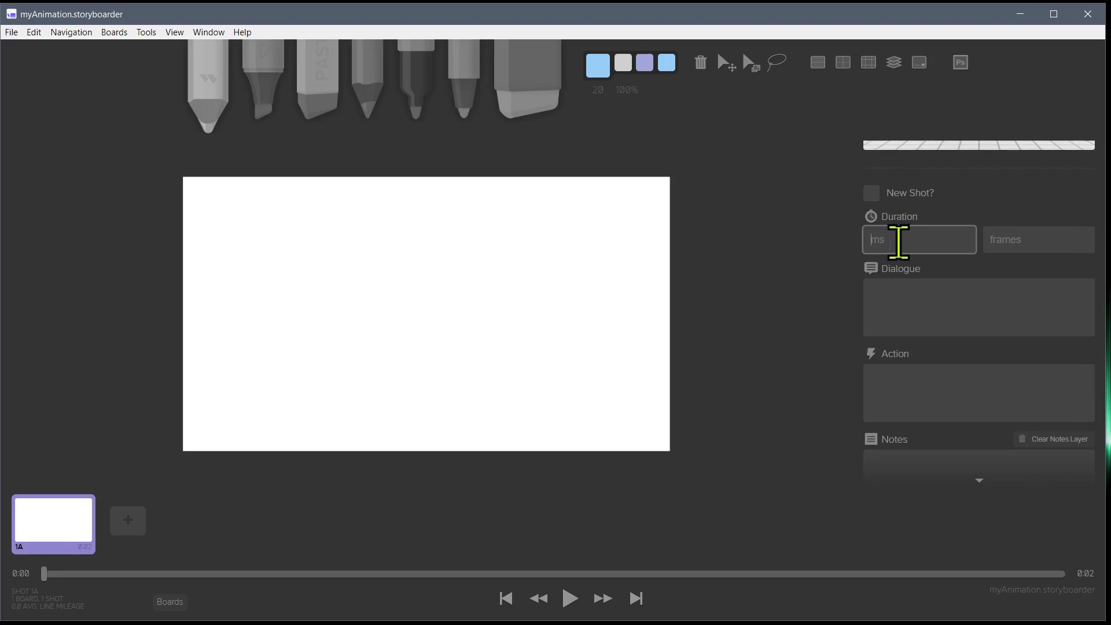
scroll(975, 277, up, 2)
scroll(968, 290, down, 4)
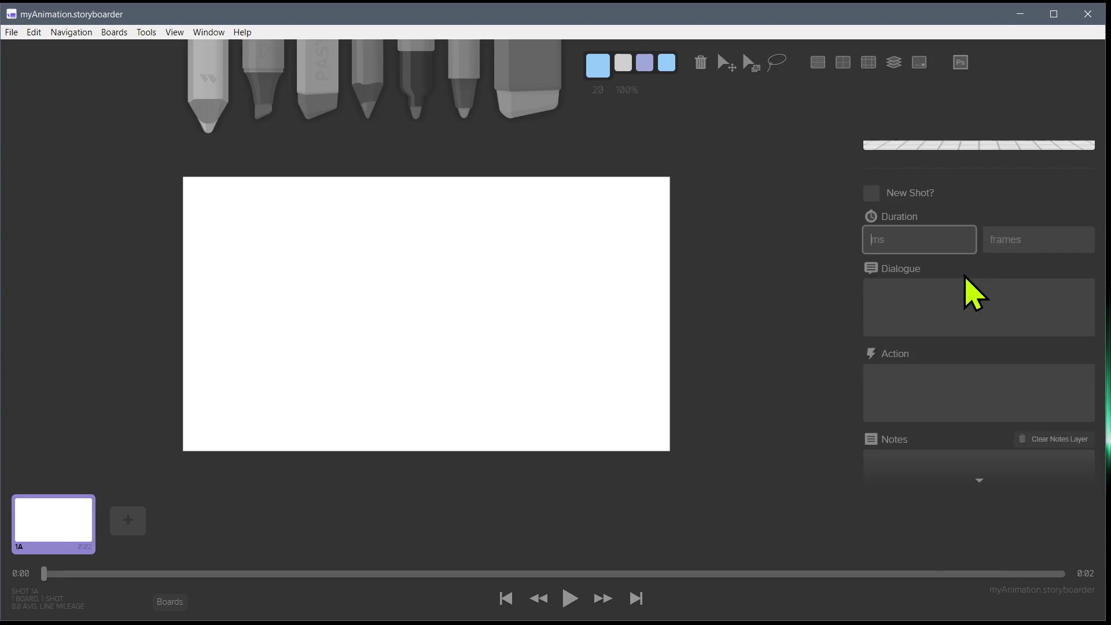
scroll(964, 280, up, 2)
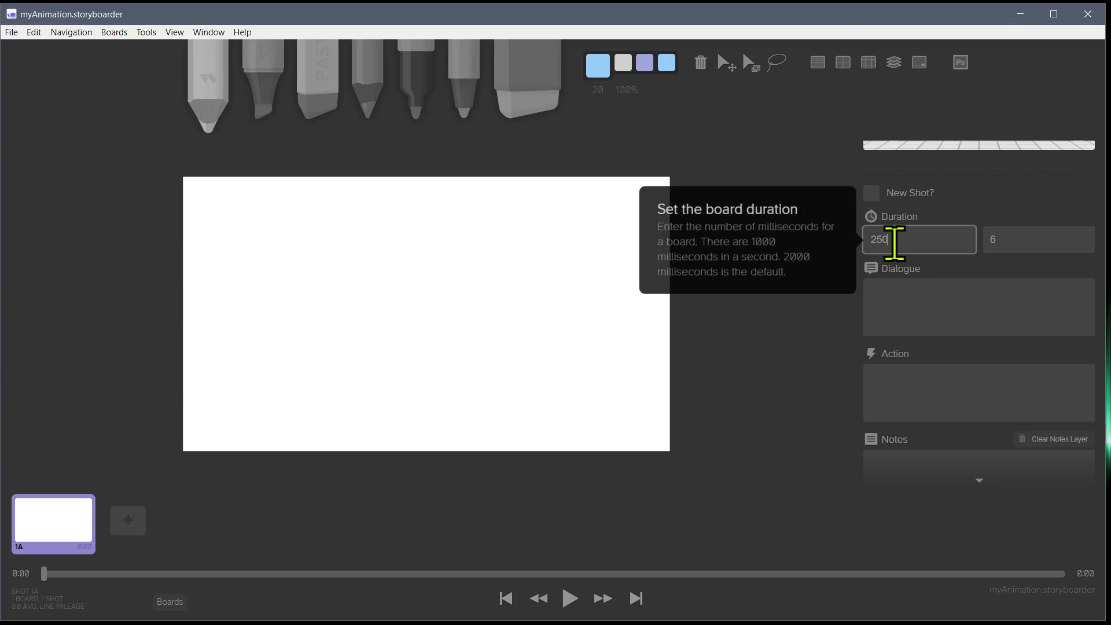
click(1009, 240)
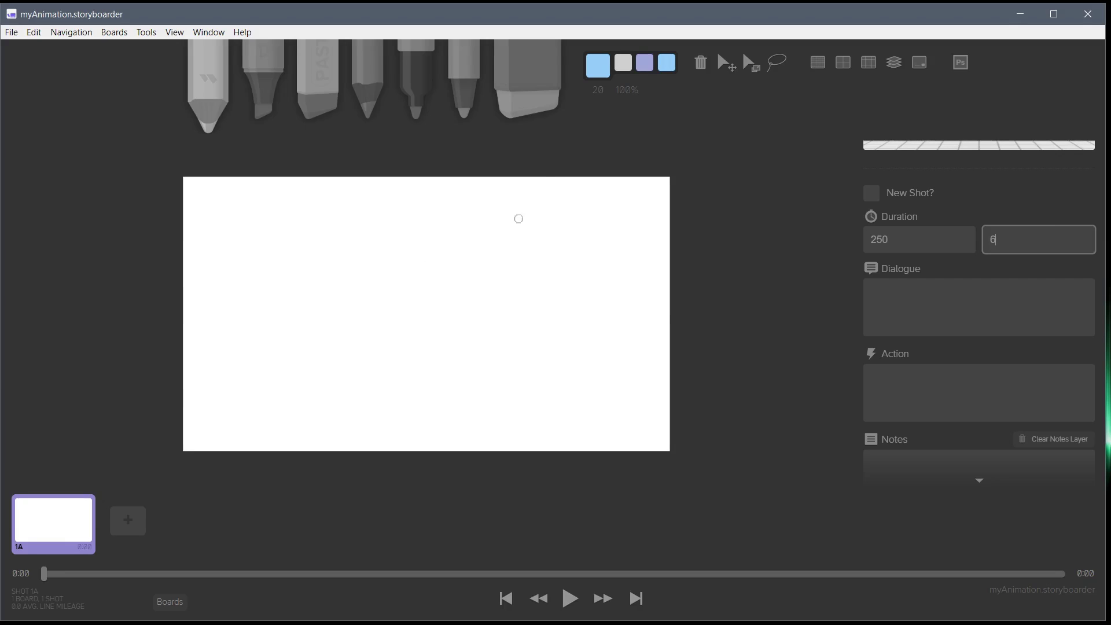
- Draw a pink marker circle in the upper middle of board 1A
click(272, 84)
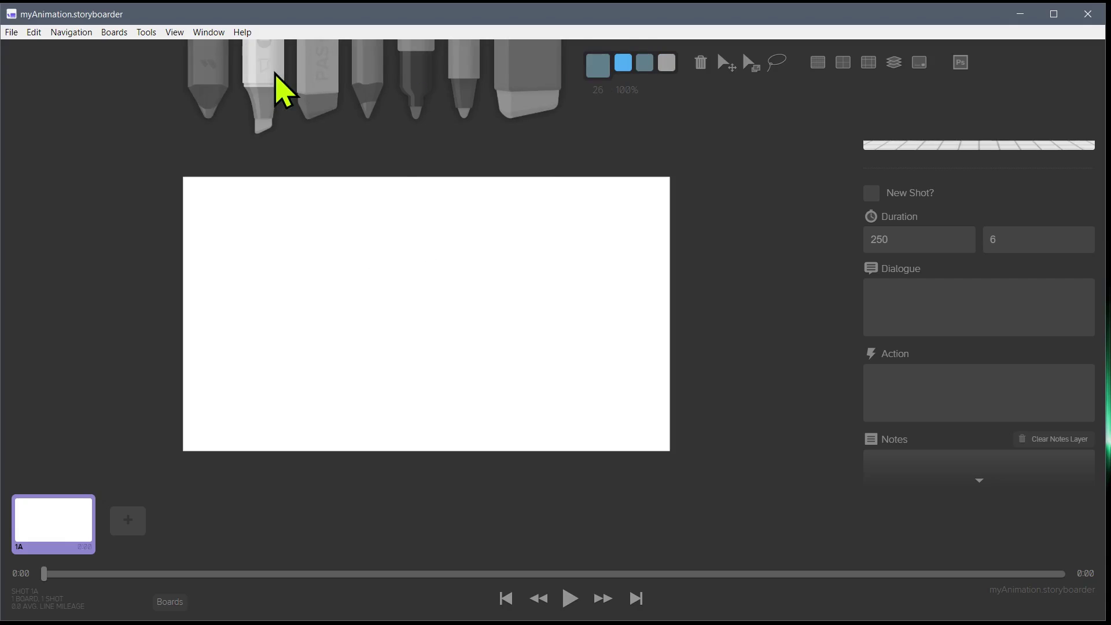
click(598, 69)
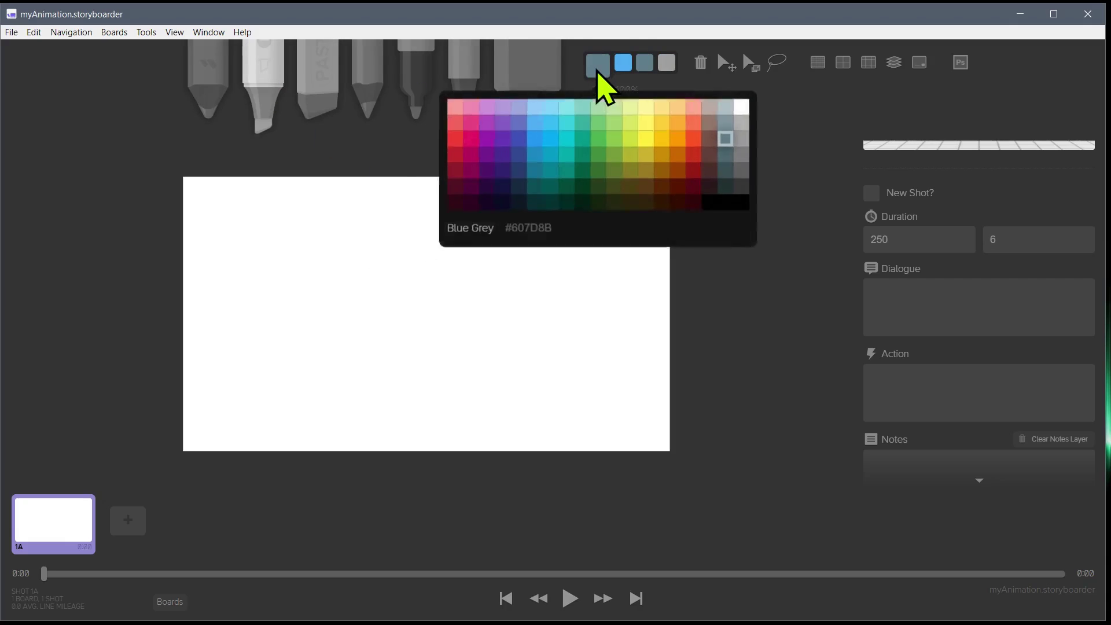
click(484, 133)
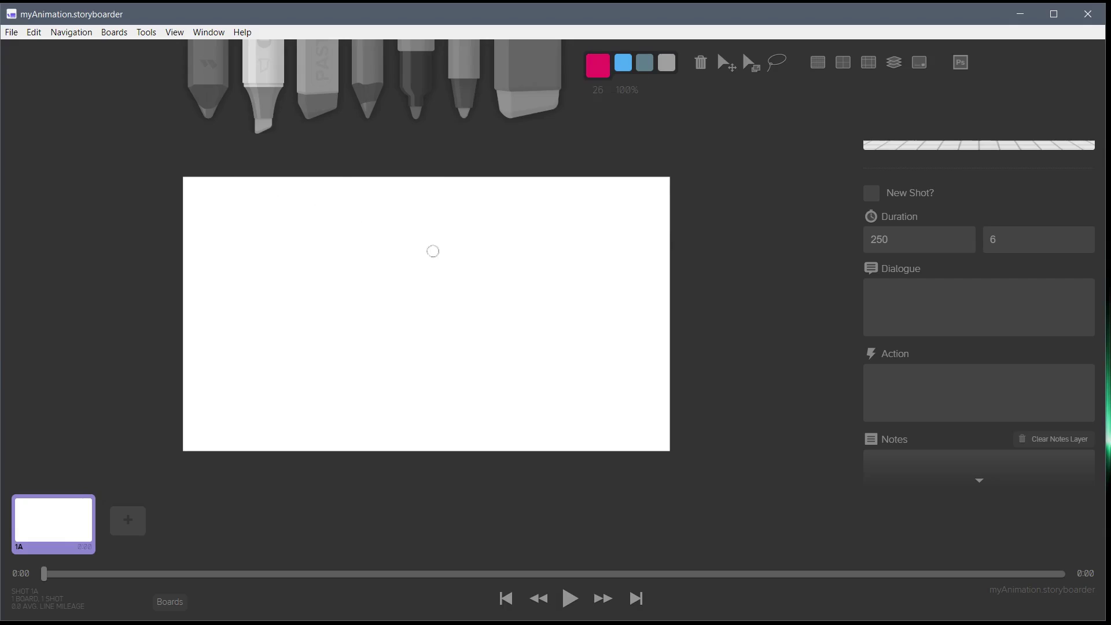
mouse_move(423, 260)
mouse_down()
mouse_move(376, 272)
mouse_move(370, 320)
mouse_move(445, 318)
mouse_move(423, 250)
mouse_up()
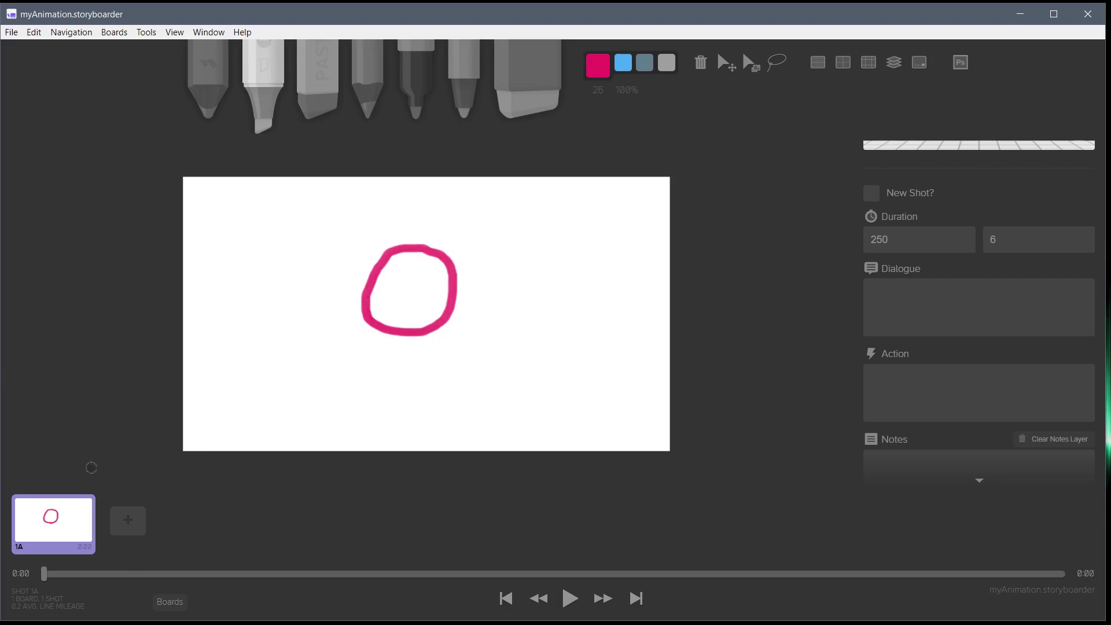
- Add board 2A, sketch a test ball and compare it with 1A, then clear 2A
click(128, 519)
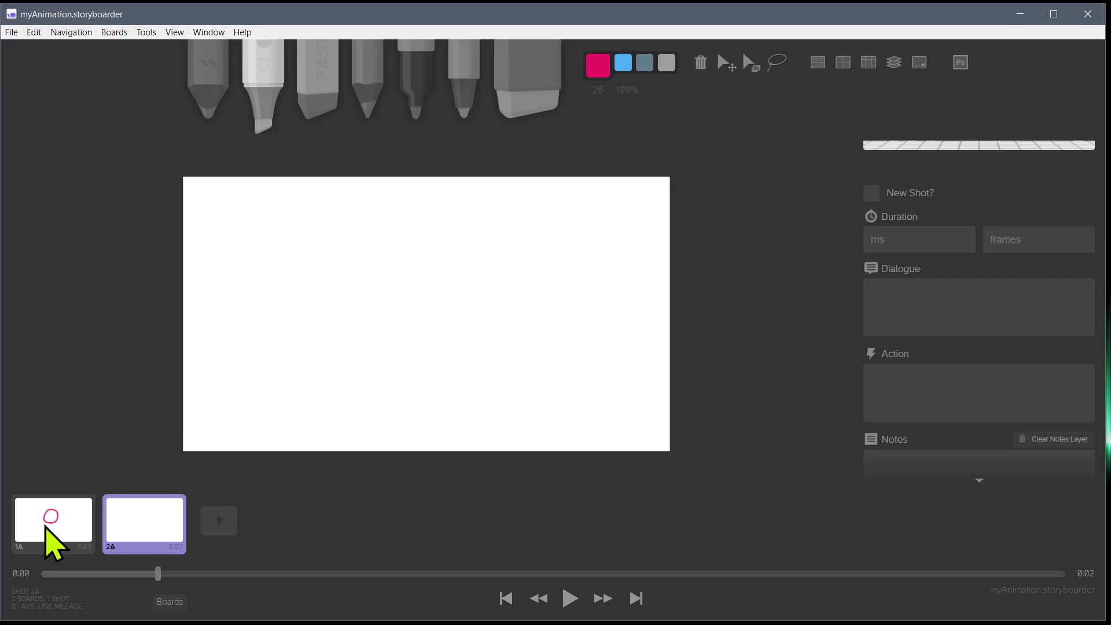
click(77, 532)
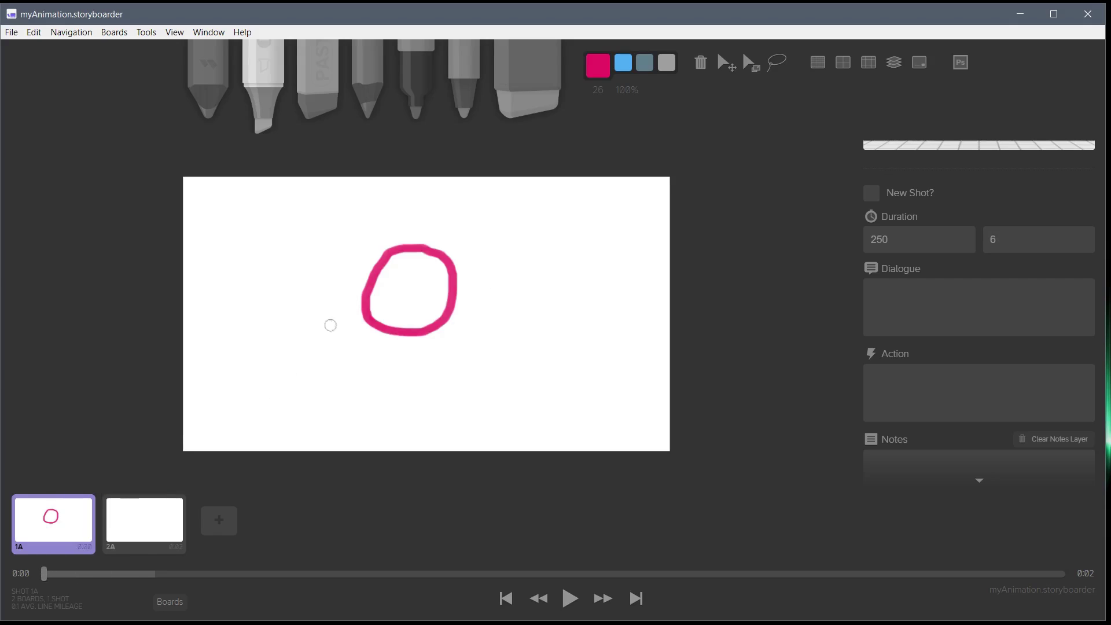
click(154, 528)
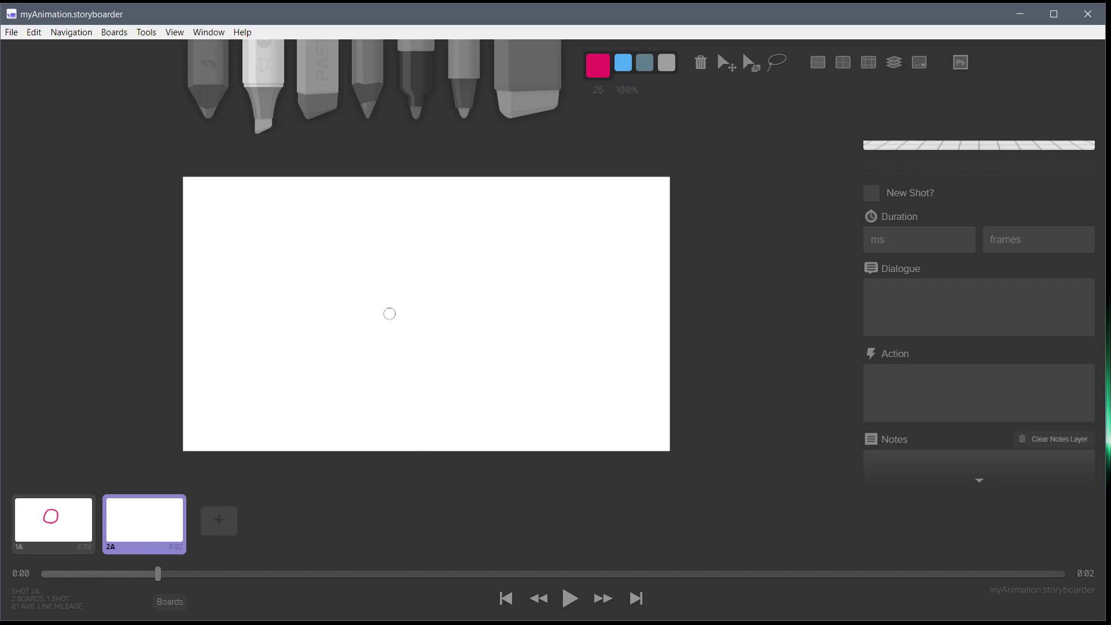
mouse_move(404, 287)
mouse_down()
mouse_move(369, 331)
mouse_move(417, 364)
mouse_move(405, 290)
mouse_up()
click(75, 523)
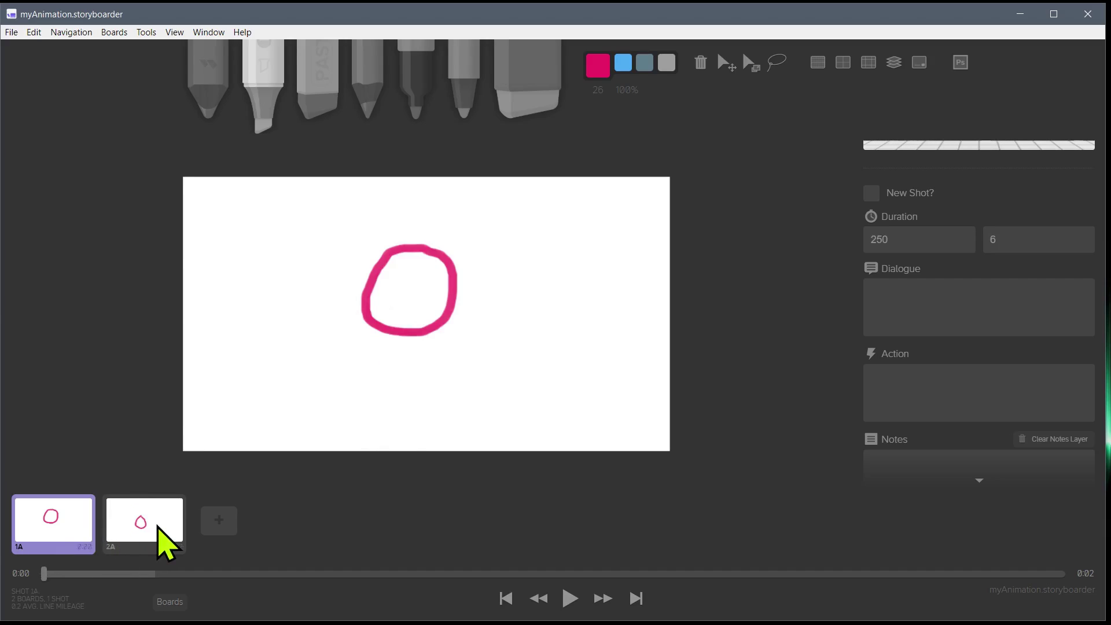
click(164, 540)
click(72, 527)
click(167, 541)
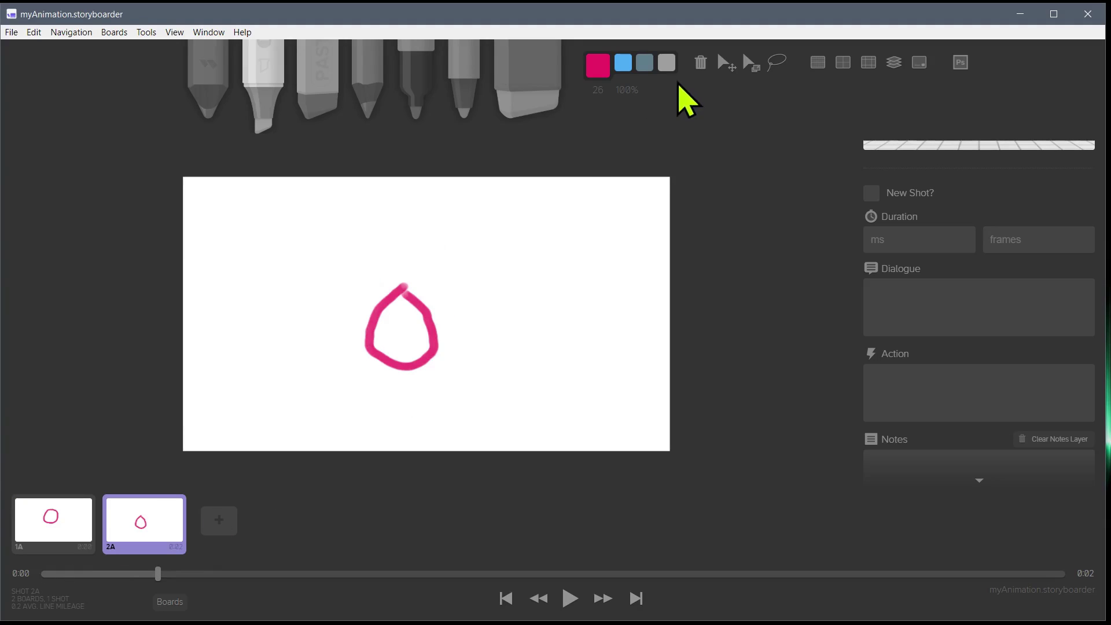
click(701, 67)
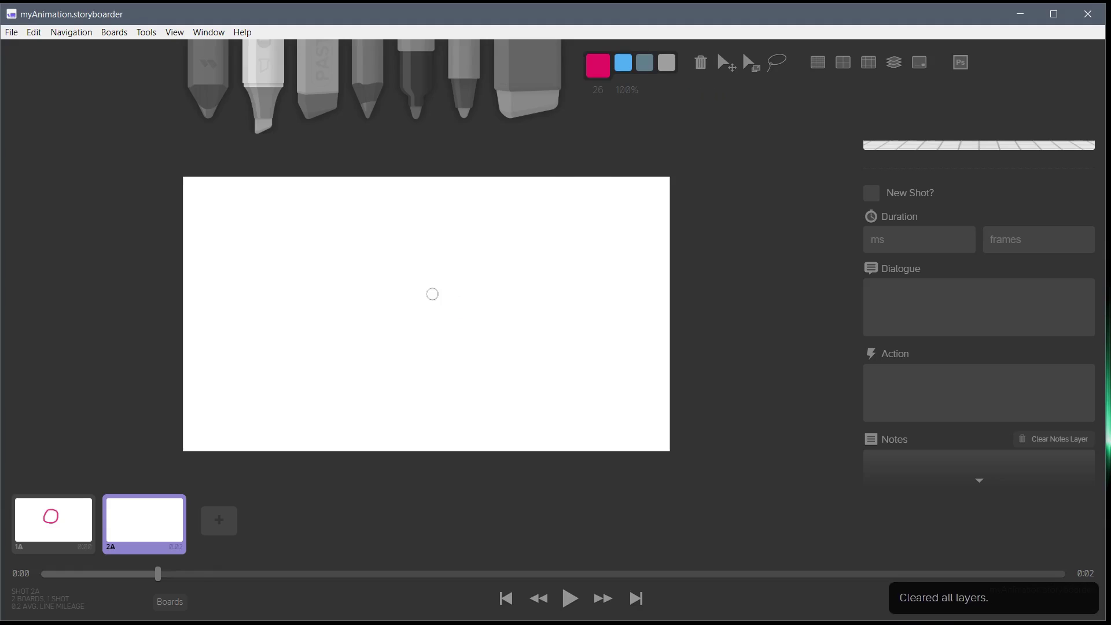
- Turn on onion skinning and draw the ball outline on board 2A over 1A's ghost
click(894, 62)
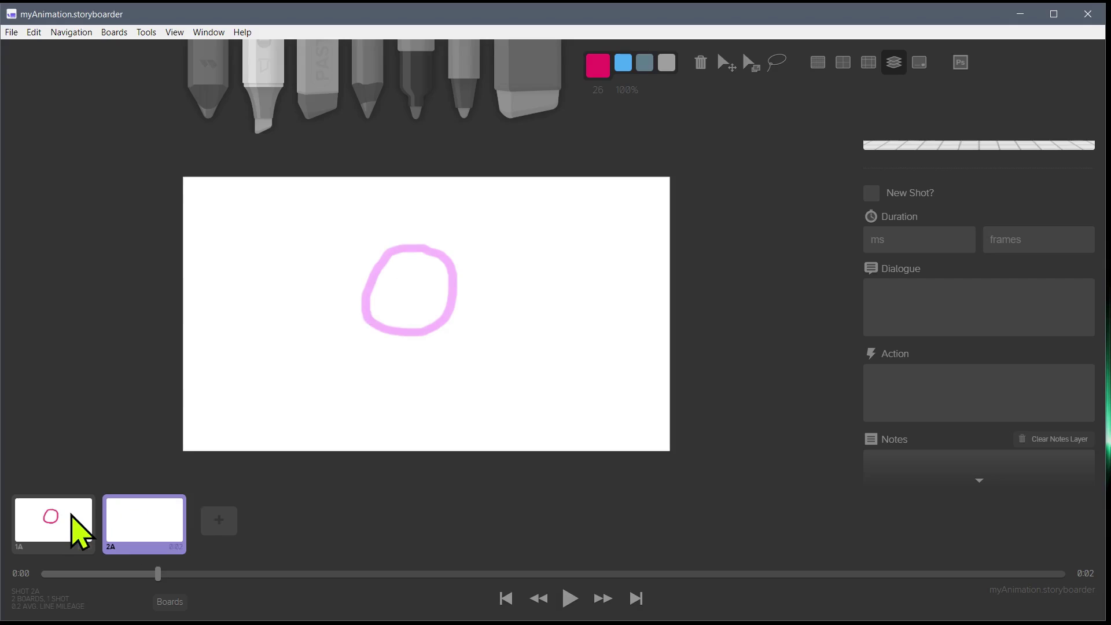
click(78, 528)
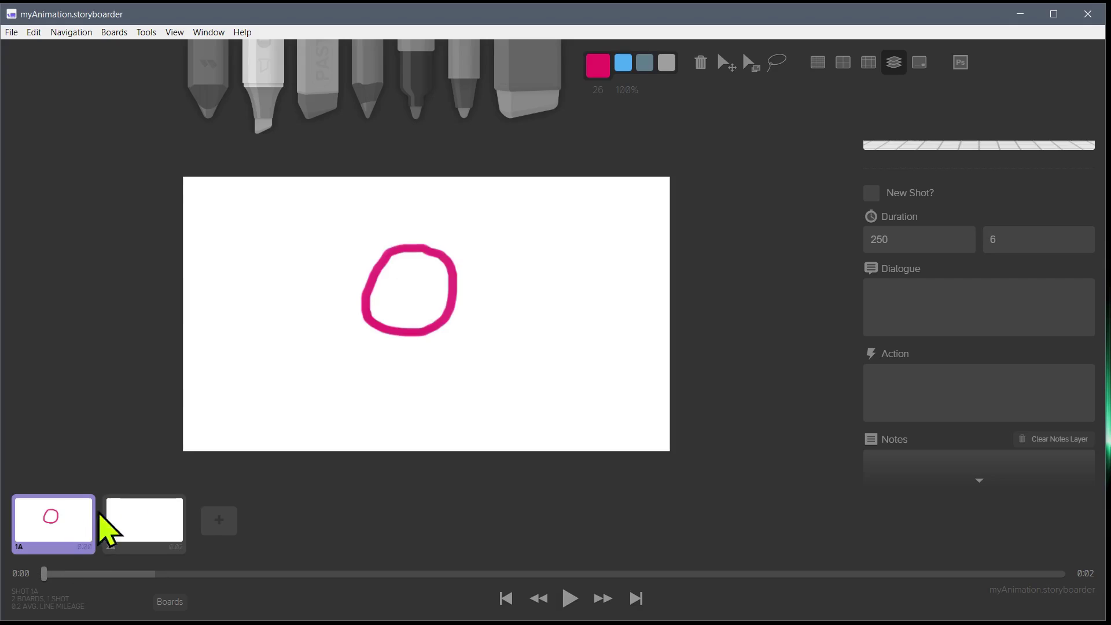
click(157, 521)
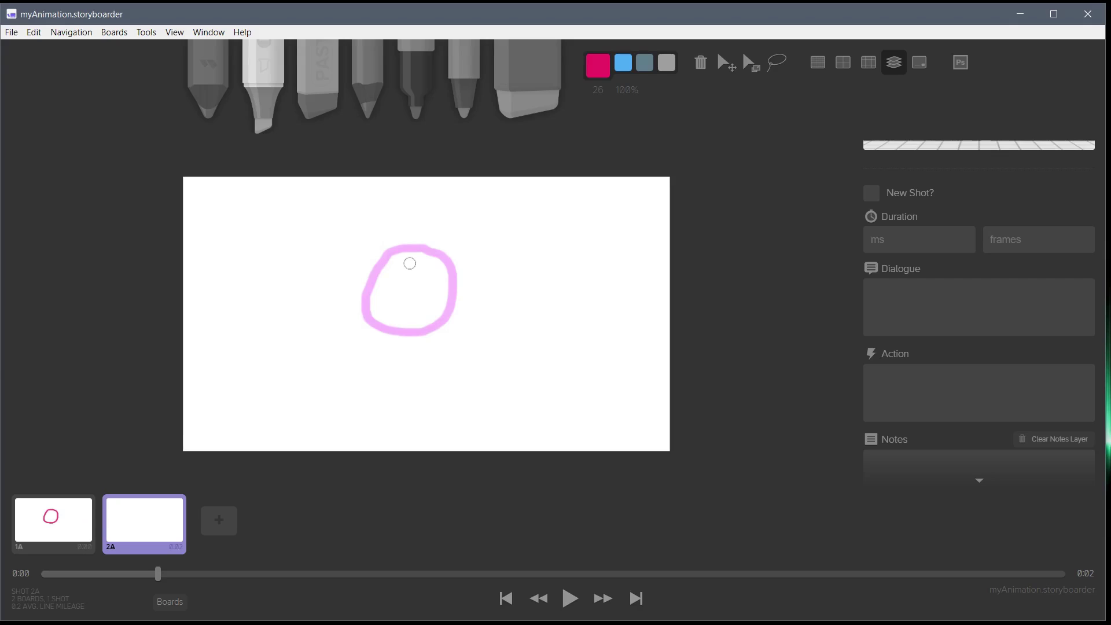
mouse_move(369, 349)
mouse_down()
mouse_move(443, 350)
mouse_move(449, 315)
mouse_move(431, 285)
mouse_up()
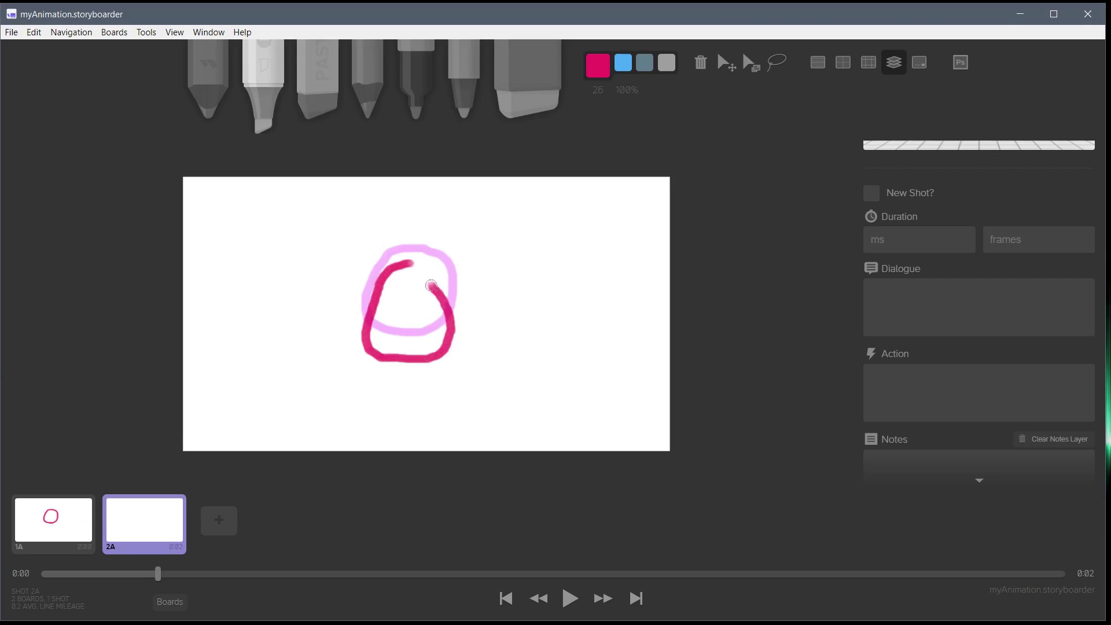
- Add boards 3A to 6A, drawing the ball progressively lower on 3A, 4A and 5A
click(224, 527)
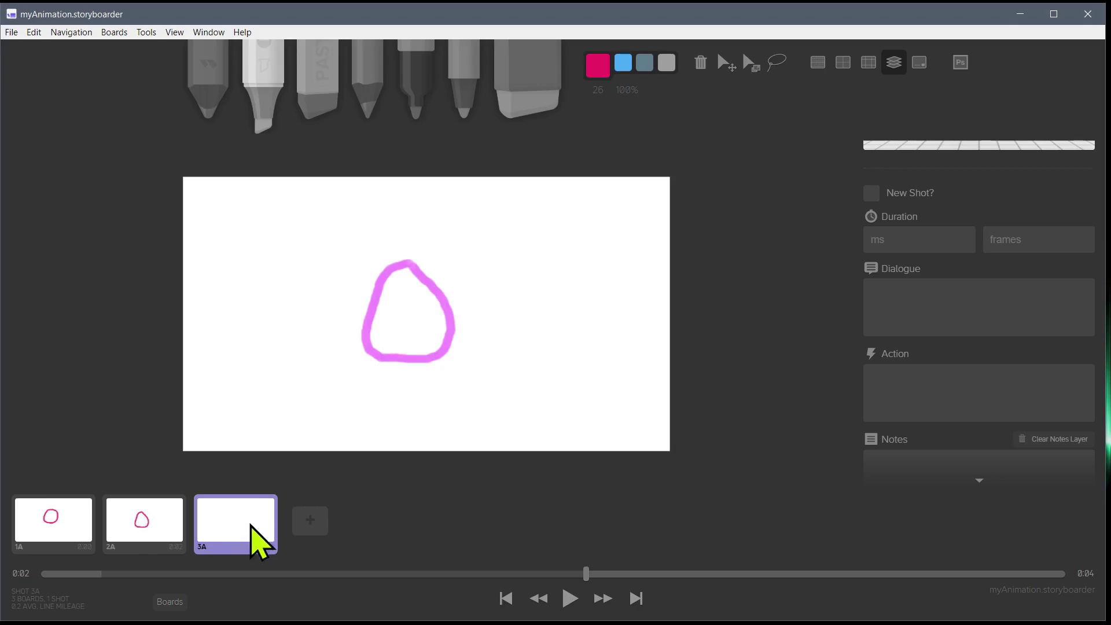
mouse_move(397, 283)
mouse_down()
mouse_move(374, 376)
mouse_move(448, 317)
mouse_move(399, 285)
mouse_up()
click(309, 521)
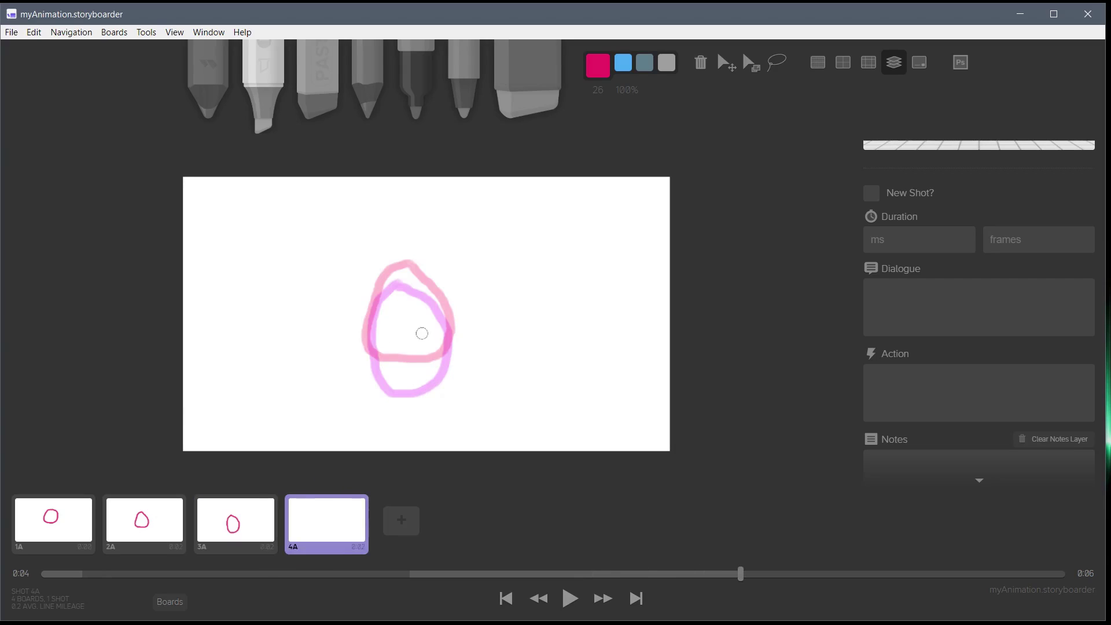
mouse_move(422, 334)
mouse_down()
mouse_move(384, 375)
mouse_move(421, 428)
mouse_move(441, 368)
mouse_move(422, 335)
mouse_up()
click(401, 520)
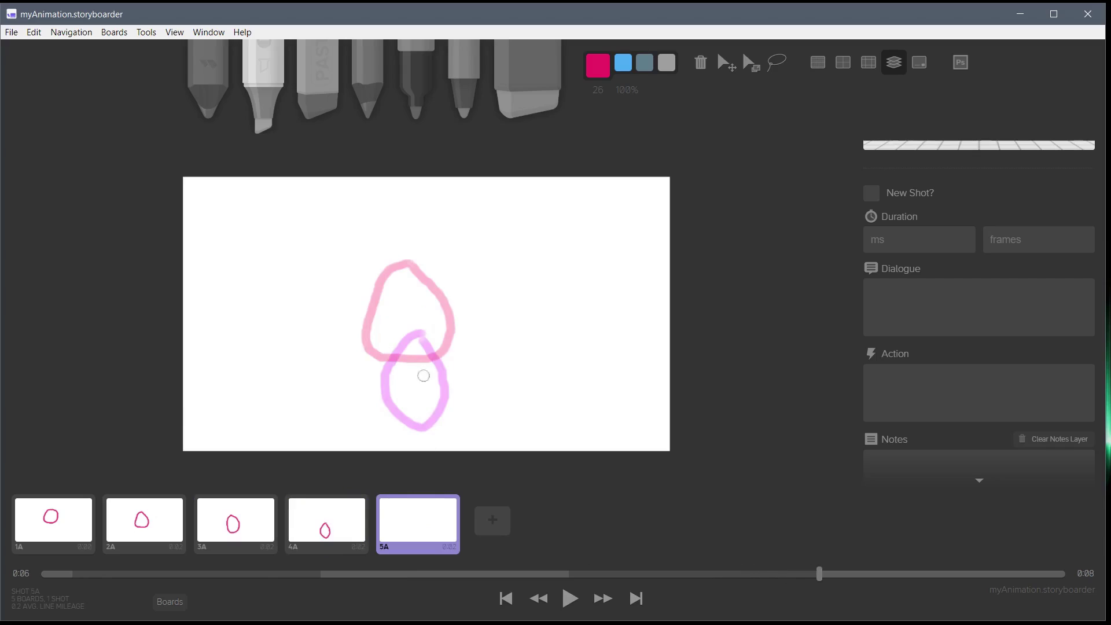
mouse_move(424, 375)
mouse_down()
mouse_move(389, 408)
mouse_move(415, 445)
mouse_move(455, 404)
mouse_move(418, 382)
mouse_move(407, 419)
mouse_move(372, 437)
mouse_move(428, 444)
mouse_move(471, 429)
mouse_move(422, 419)
mouse_move(431, 434)
mouse_move(364, 436)
mouse_move(428, 446)
mouse_move(489, 435)
mouse_move(425, 438)
mouse_up()
click(490, 523)
- Add boards 7A and 8A, then step through boards 1A to 8A to review the drop
click(581, 524)
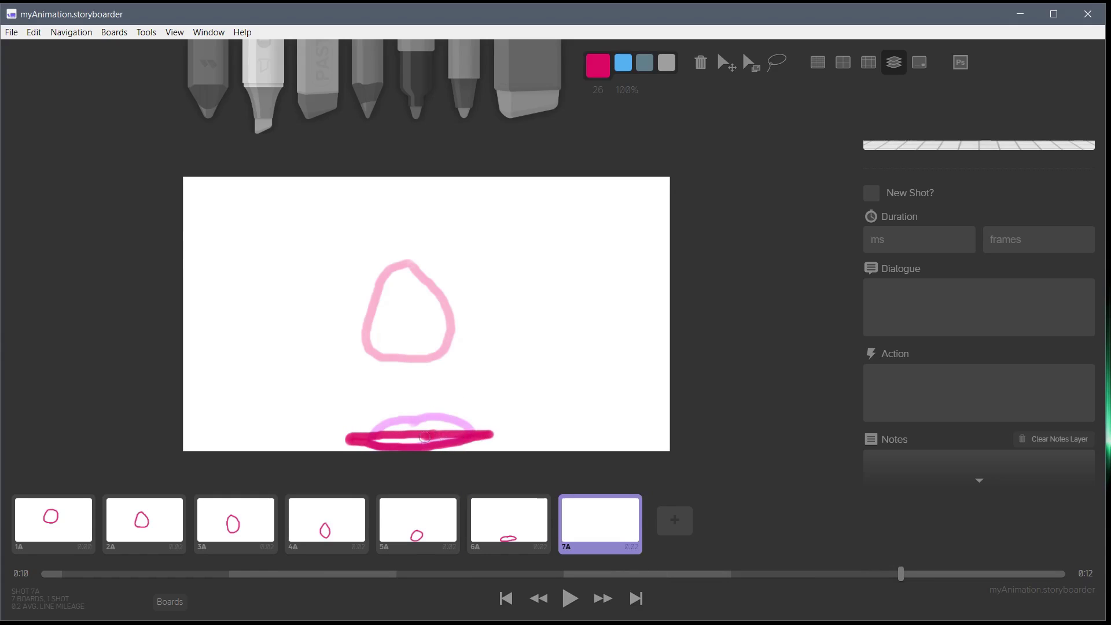
click(673, 523)
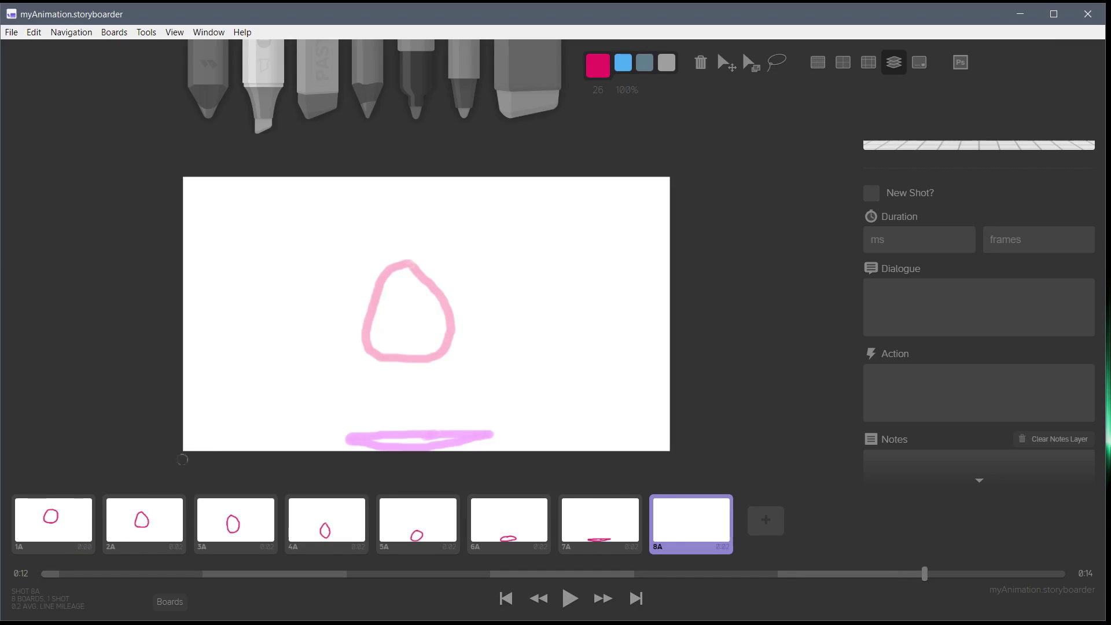
click(67, 523)
click(169, 528)
click(220, 525)
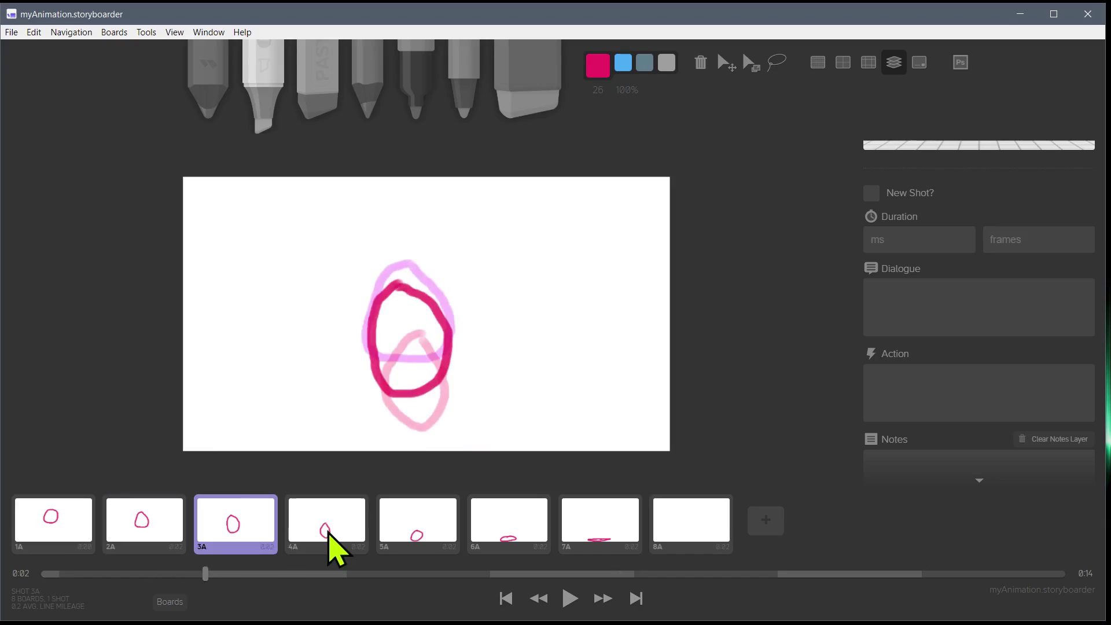
click(336, 532)
click(422, 531)
click(508, 527)
click(597, 526)
click(681, 518)
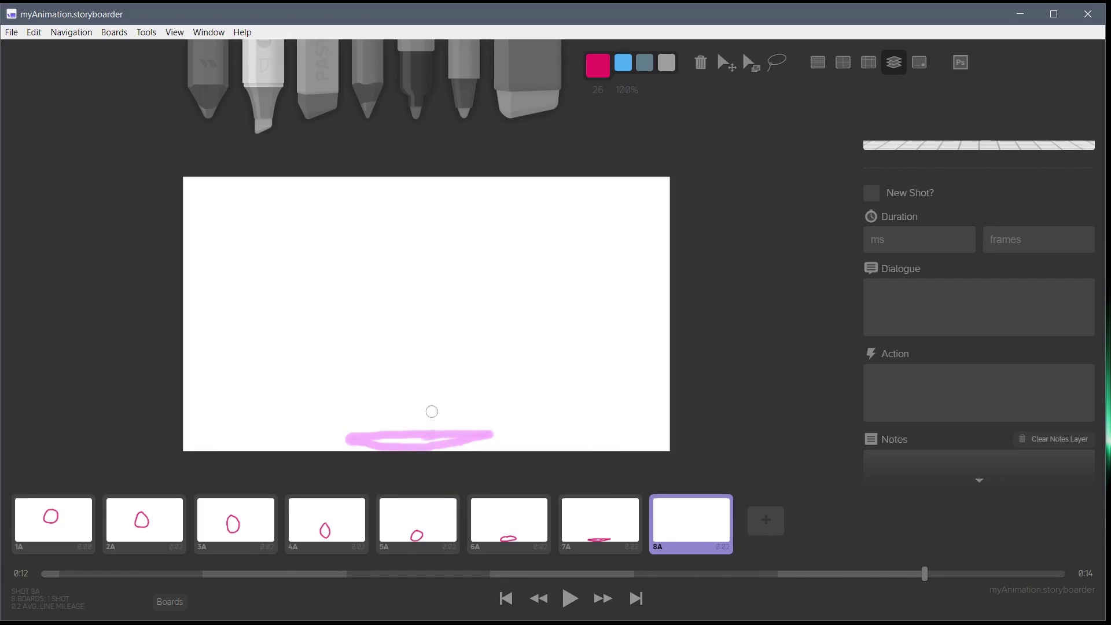
- Draw the rebounding ball on 8A, add boards 9A–12A, and draw the rising ball on 11A and 12A
mouse_move(431, 411)
mouse_down()
mouse_move(396, 426)
mouse_move(438, 448)
mouse_move(433, 406)
mouse_move(406, 378)
mouse_move(464, 411)
mouse_move(435, 376)
mouse_move(427, 332)
mouse_move(443, 383)
mouse_up()
click(756, 521)
click(855, 522)
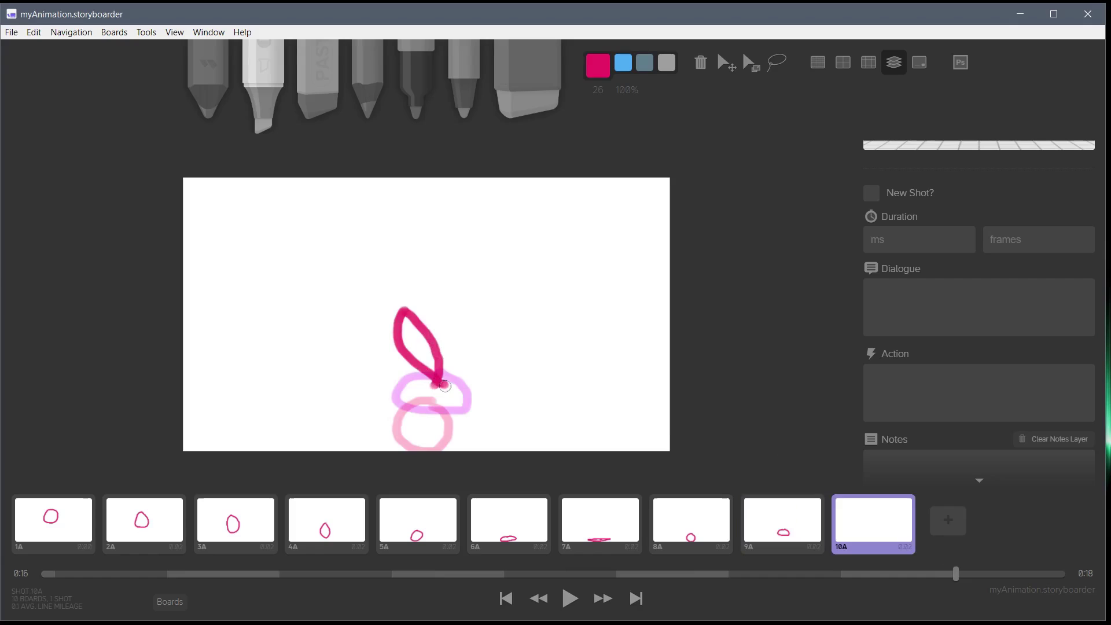
click(948, 520)
mouse_move(431, 339)
mouse_down()
mouse_move(371, 267)
mouse_move(437, 340)
mouse_up()
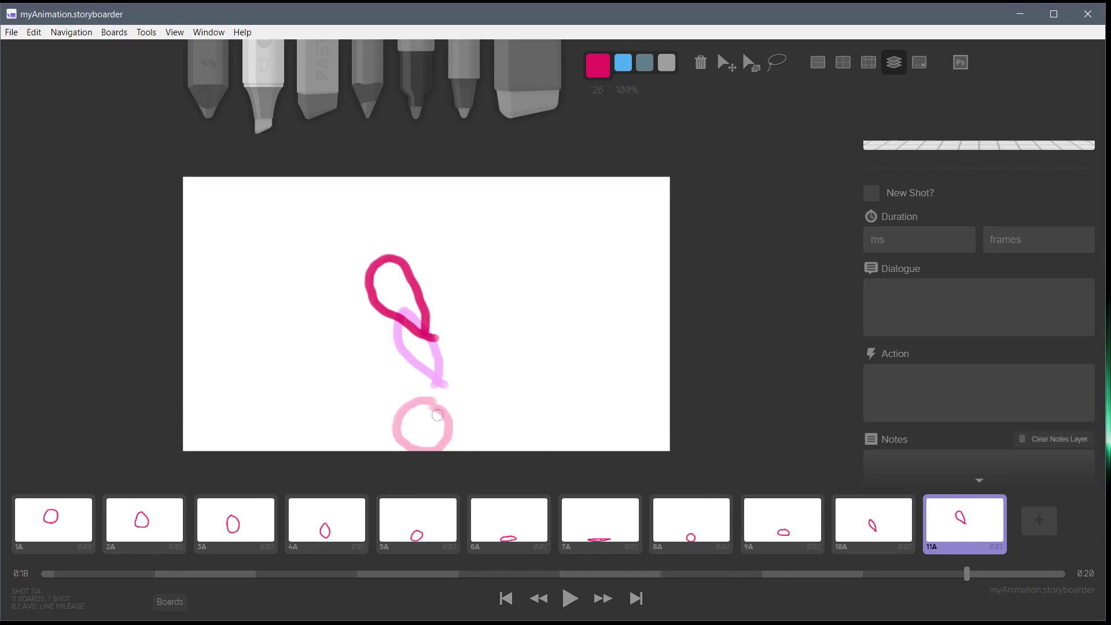
click(1040, 520)
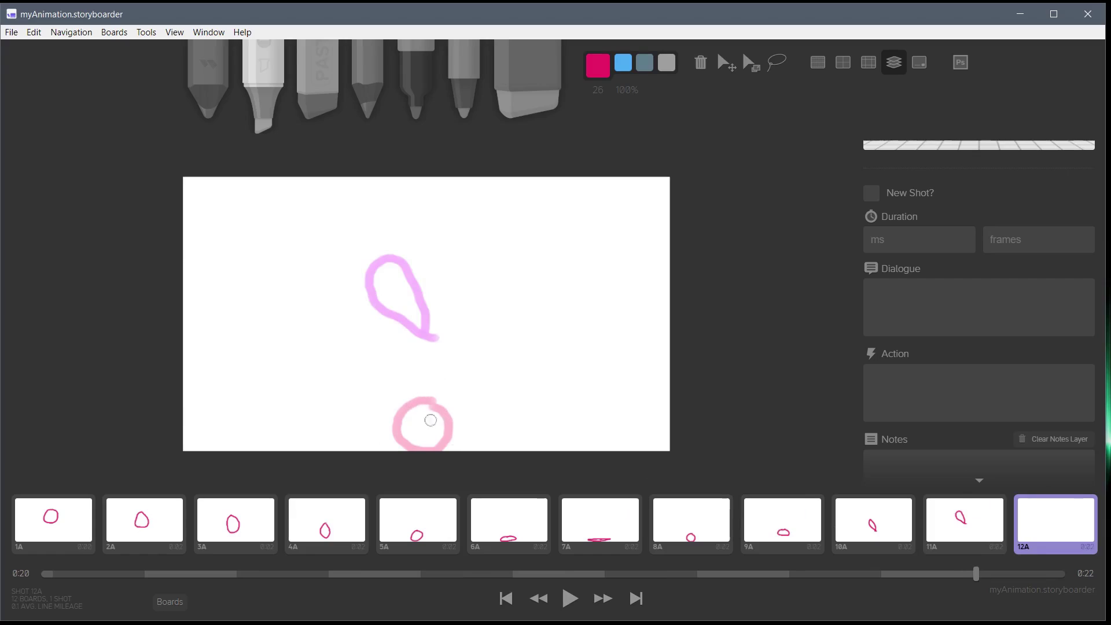
mouse_move(438, 261)
mouse_down()
mouse_move(396, 242)
mouse_move(383, 304)
mouse_move(478, 310)
mouse_move(448, 245)
mouse_move(419, 249)
mouse_up()
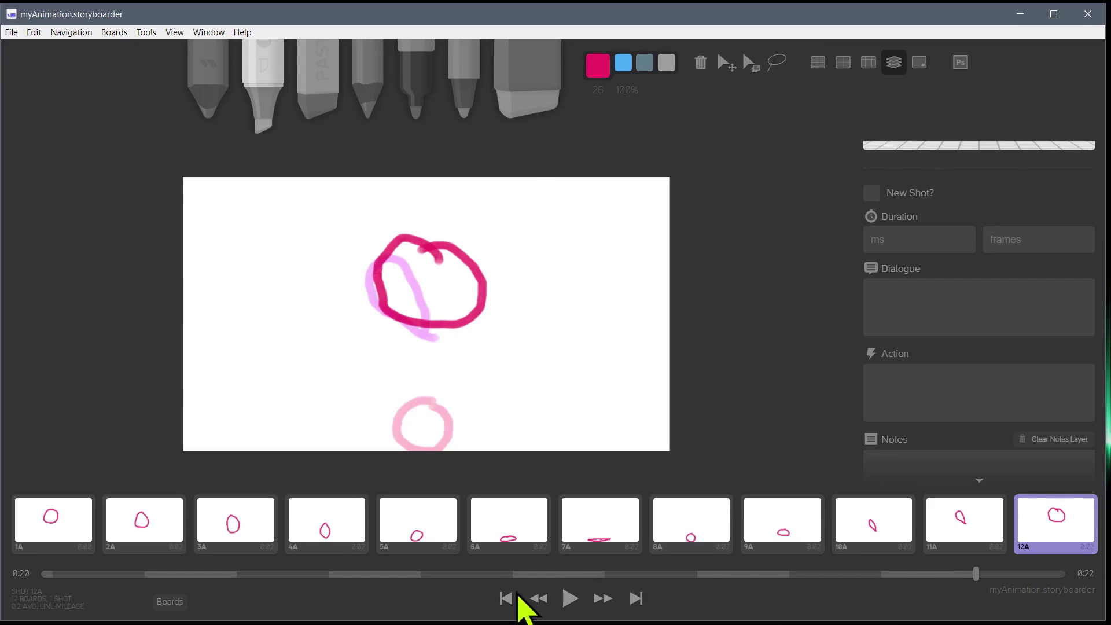
- Play the bounce from the first board, pause, and check board 1A's timing
click(507, 599)
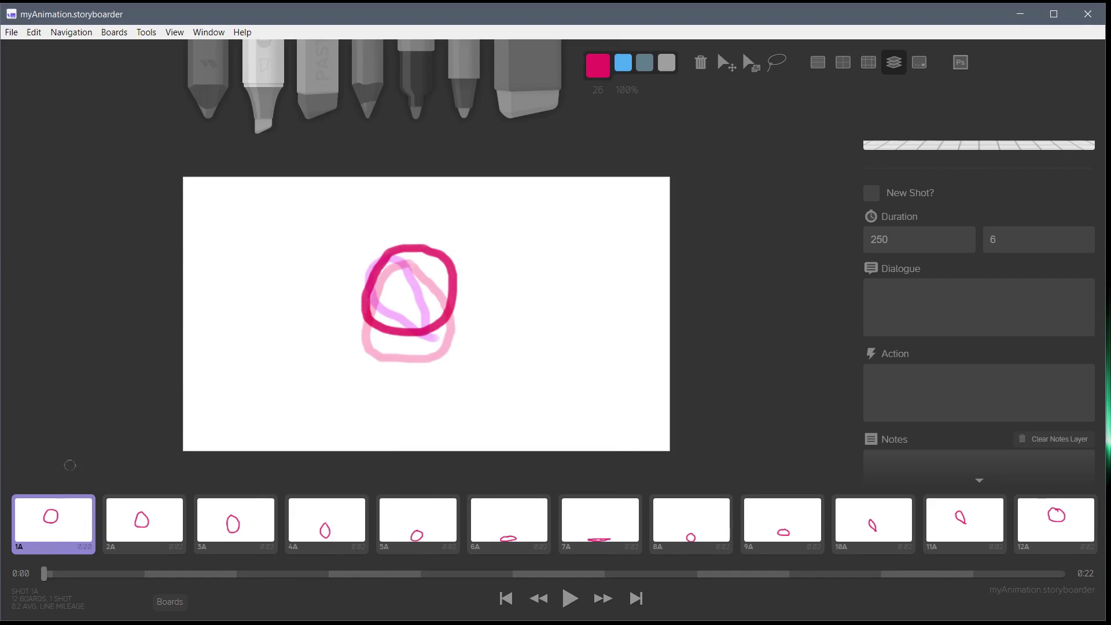
click(570, 600)
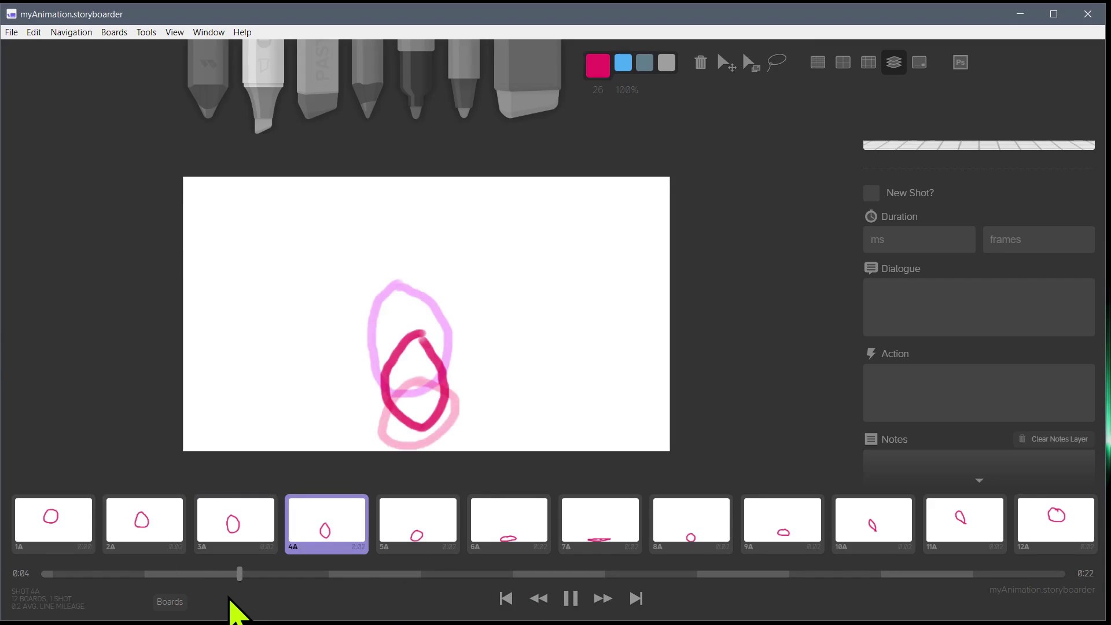
click(570, 598)
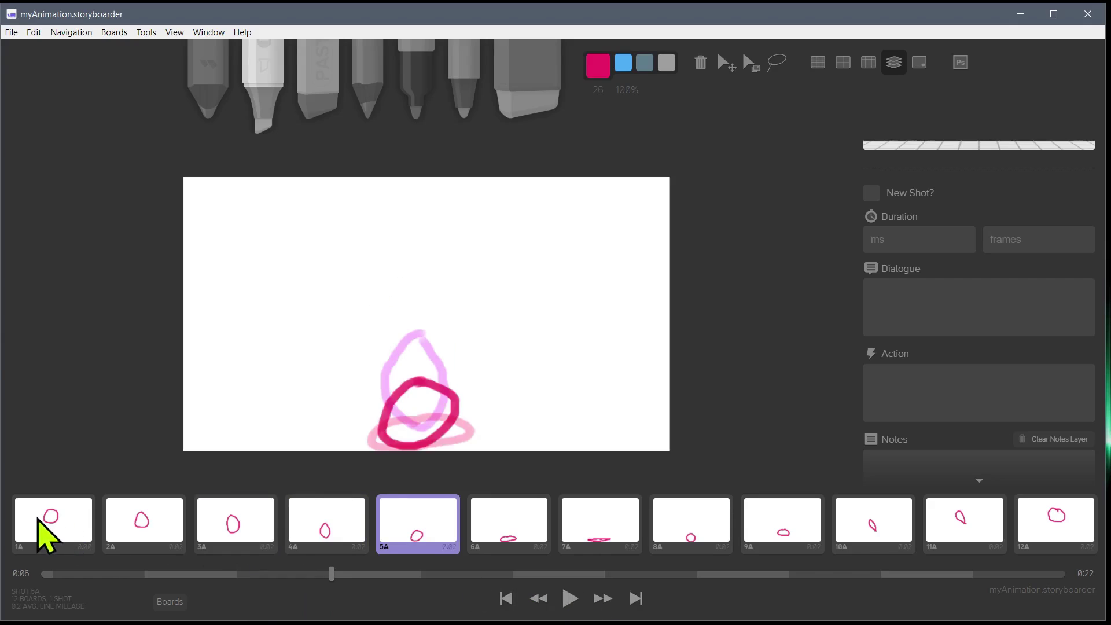
click(46, 536)
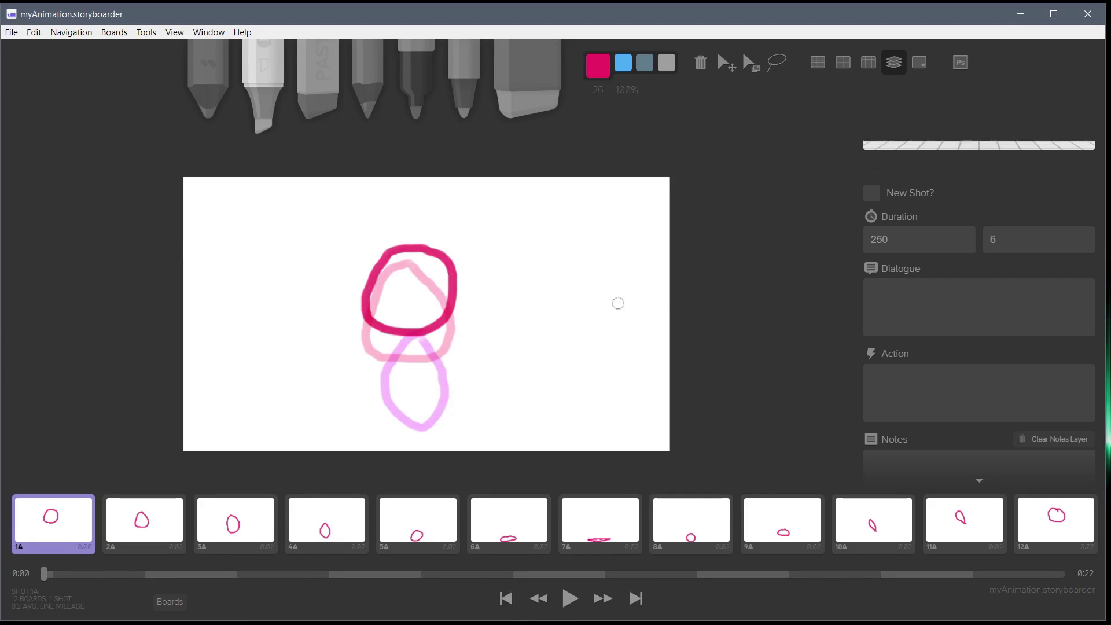
click(885, 240)
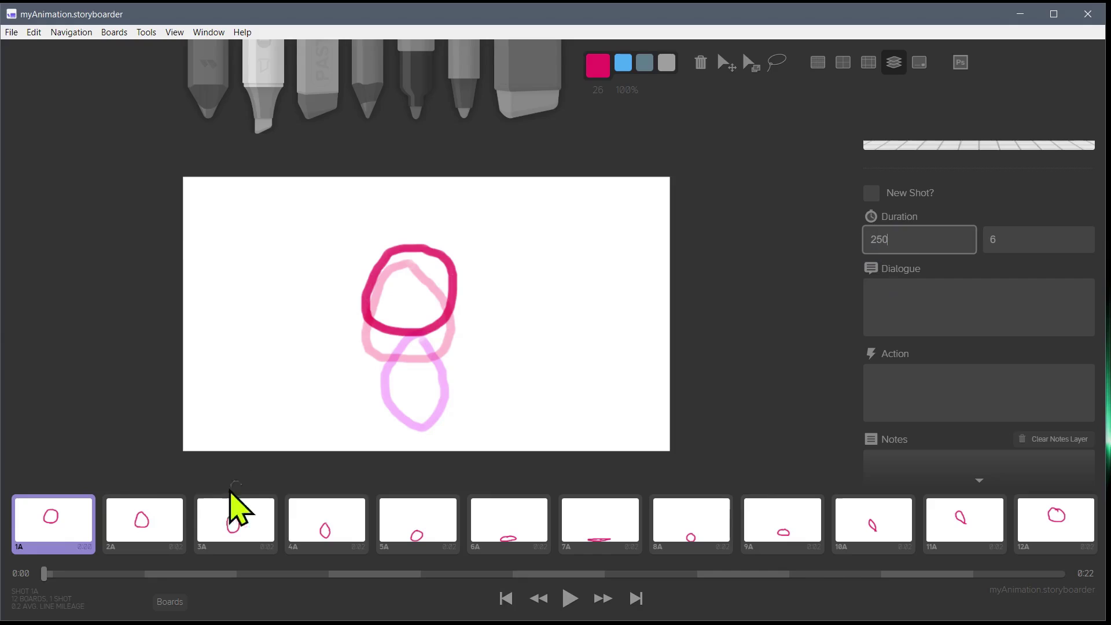
click(140, 516)
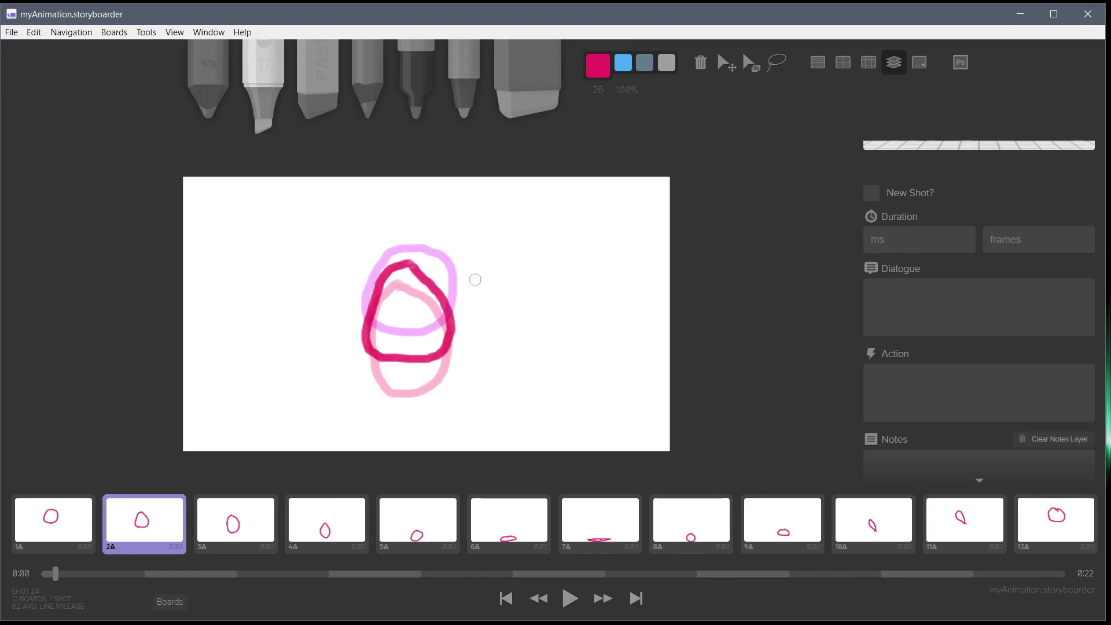
- Turn off onion skinning and step through boards 1A to 7A
click(894, 62)
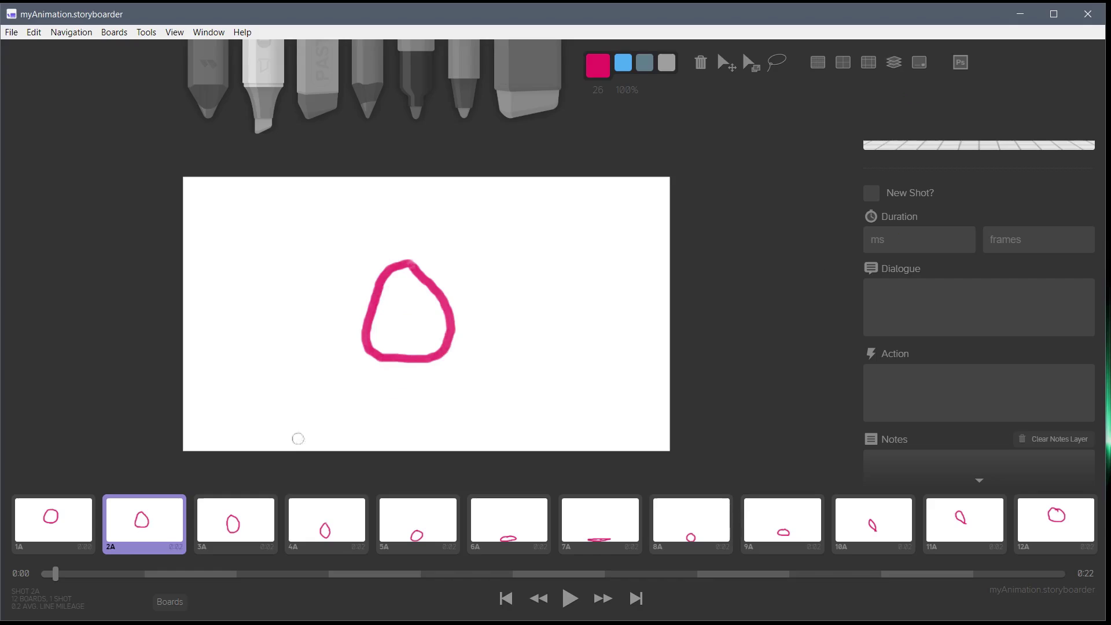
click(258, 539)
click(78, 540)
click(144, 540)
click(243, 528)
click(324, 523)
click(399, 521)
click(498, 518)
click(605, 523)
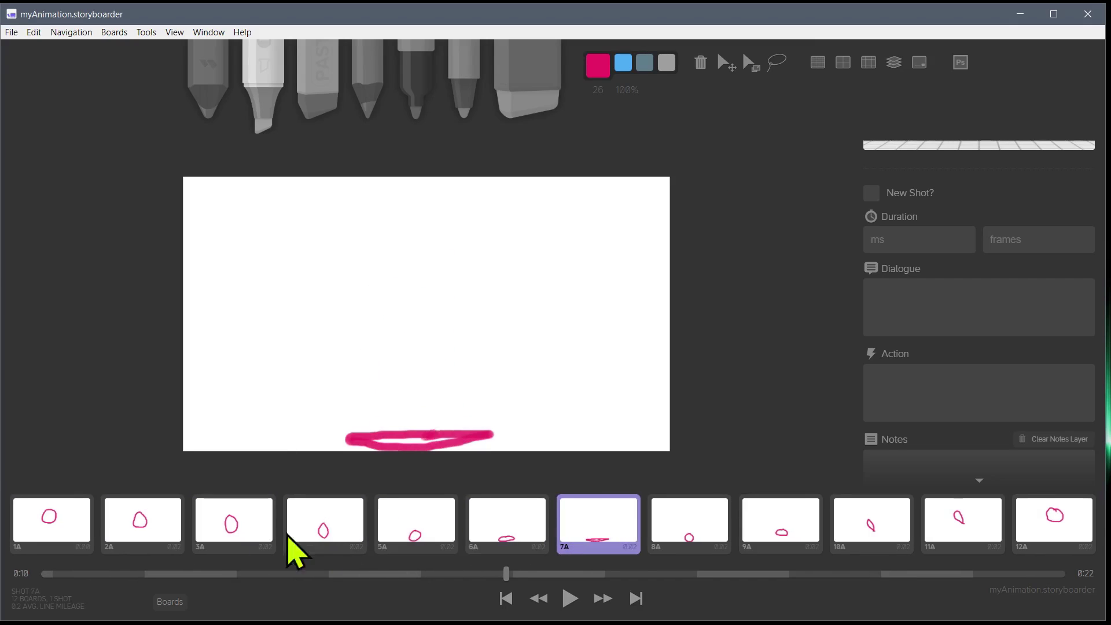
click(74, 522)
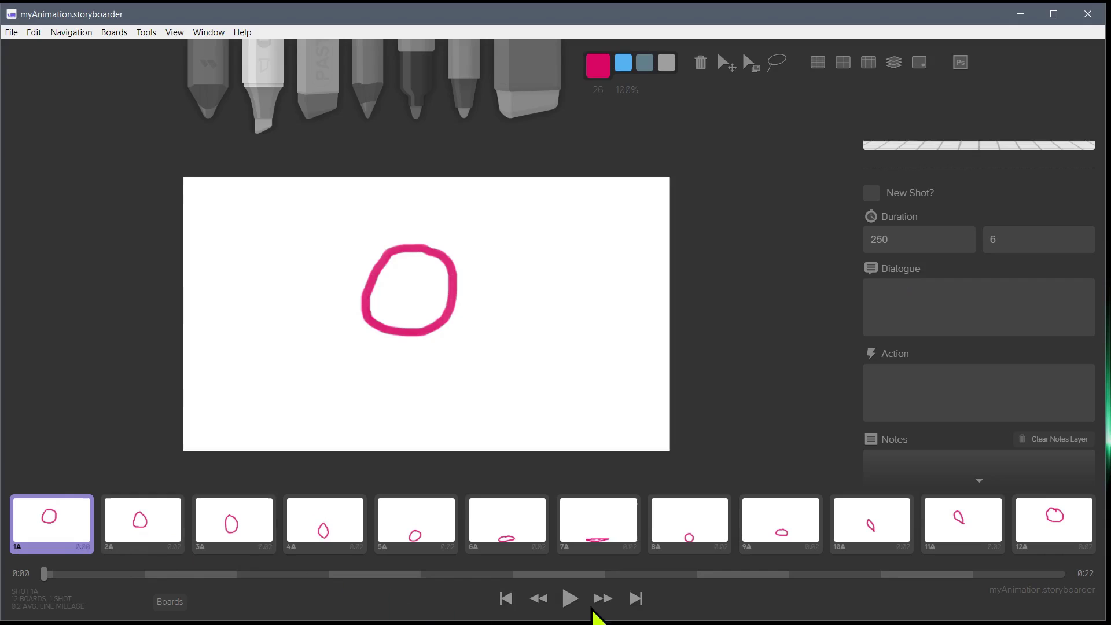
- Select boards 12A through 1A together and set their duration to 200 ms
click(634, 601)
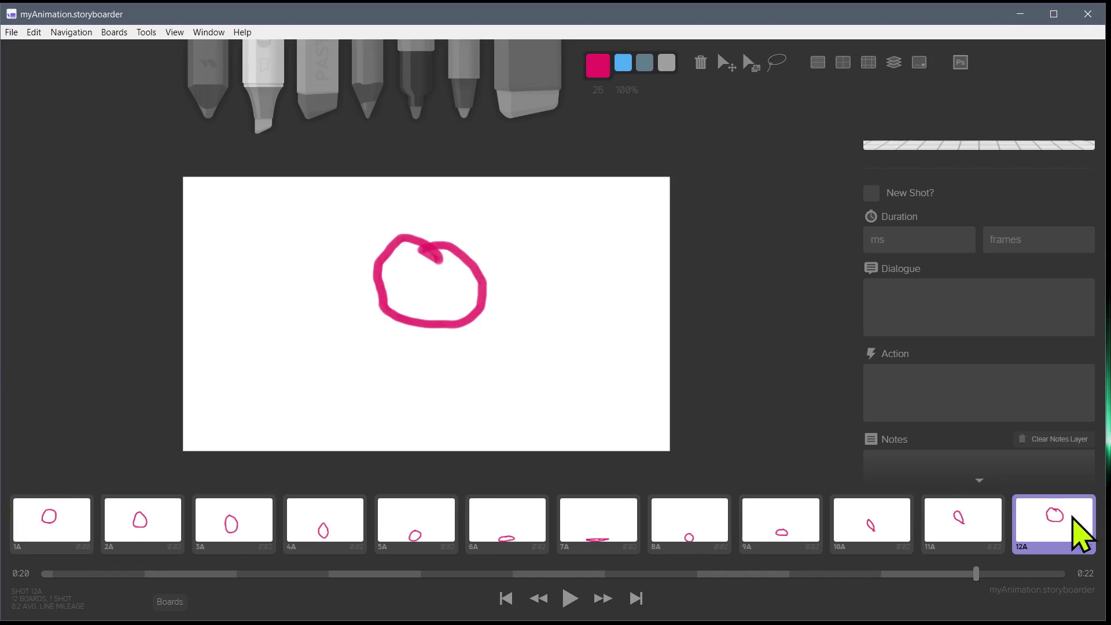
shift+click(46, 535)
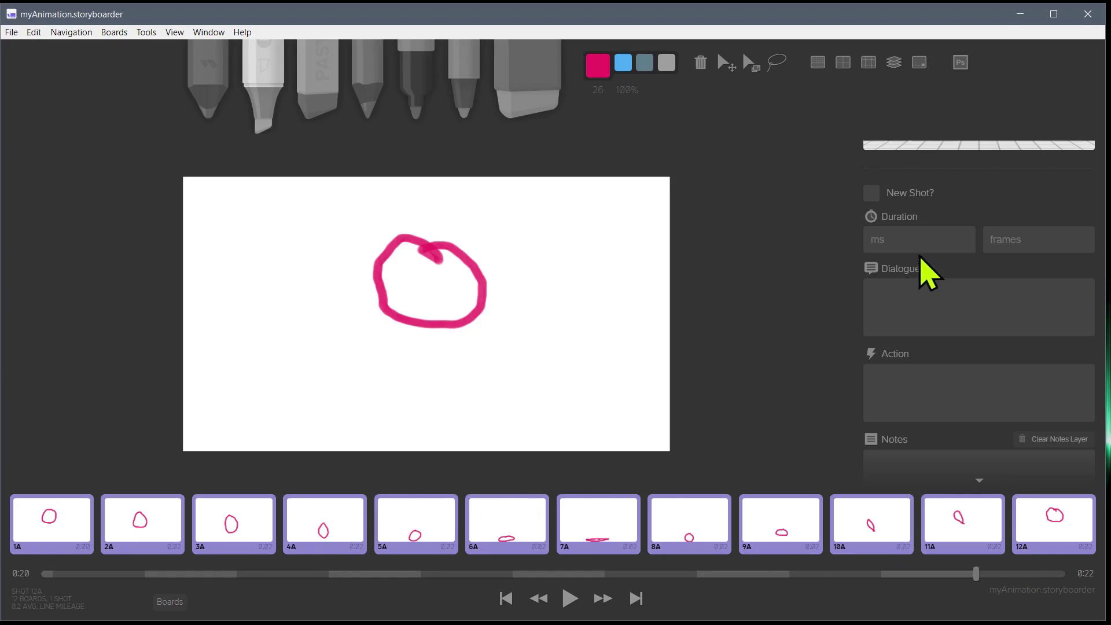
click(888, 241)
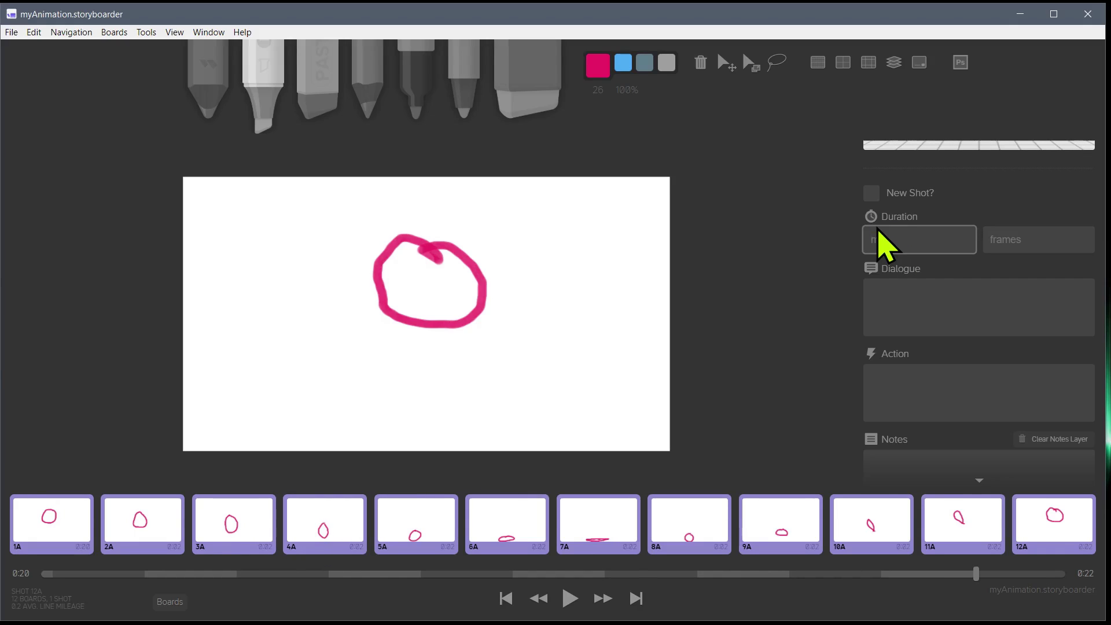
text(200)
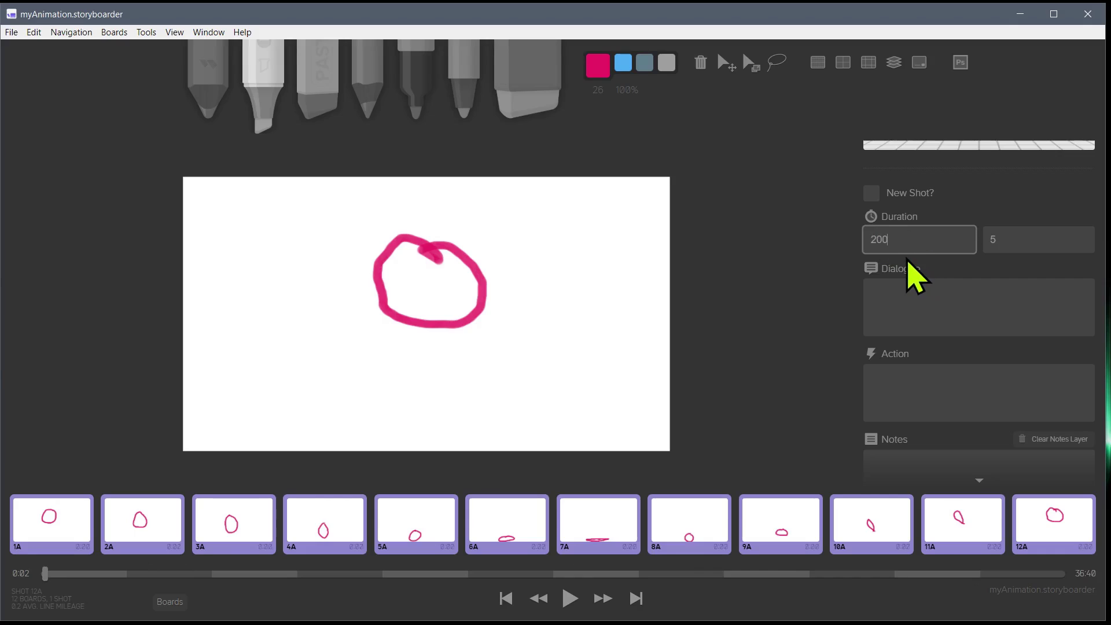
click(916, 276)
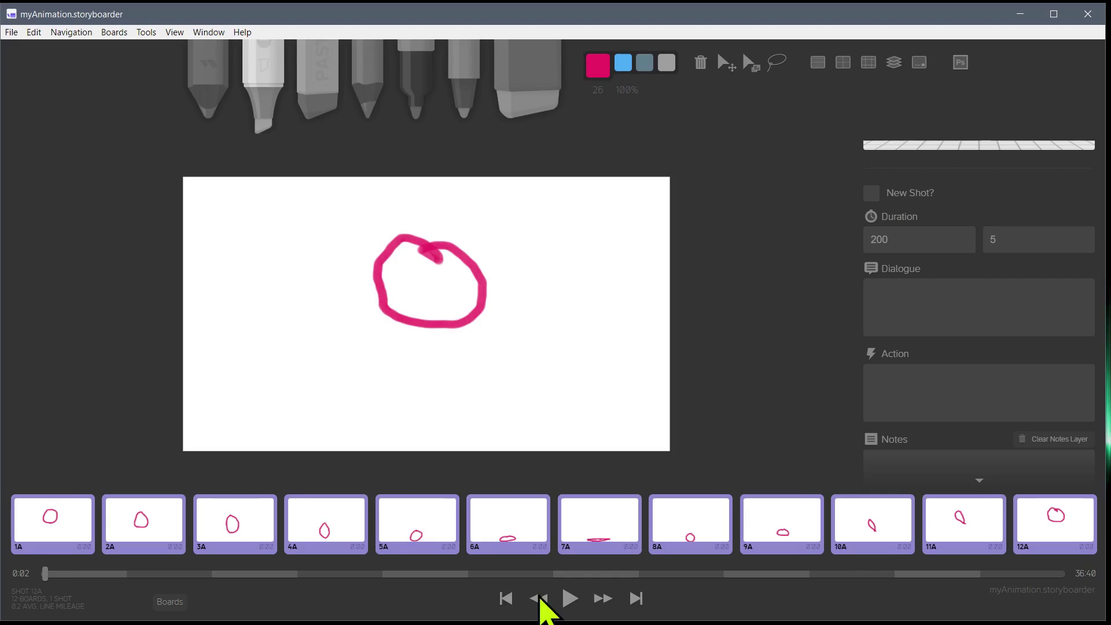
- Check the 200 ms duration on boards 3A, 4A, 6A and 7A
click(506, 598)
click(237, 534)
click(336, 535)
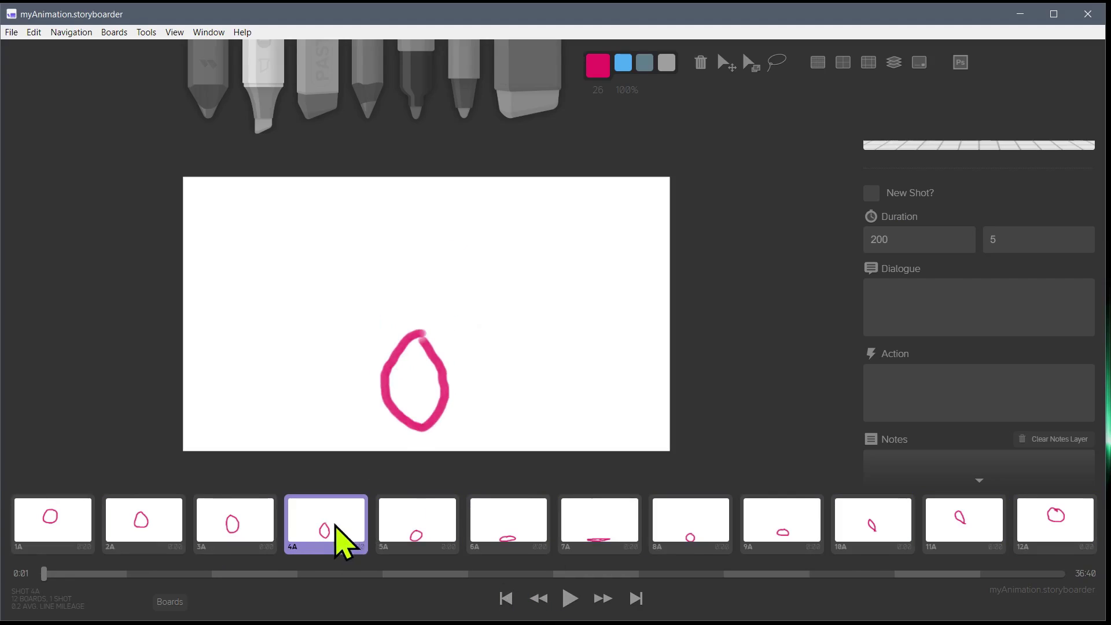
click(498, 535)
click(613, 528)
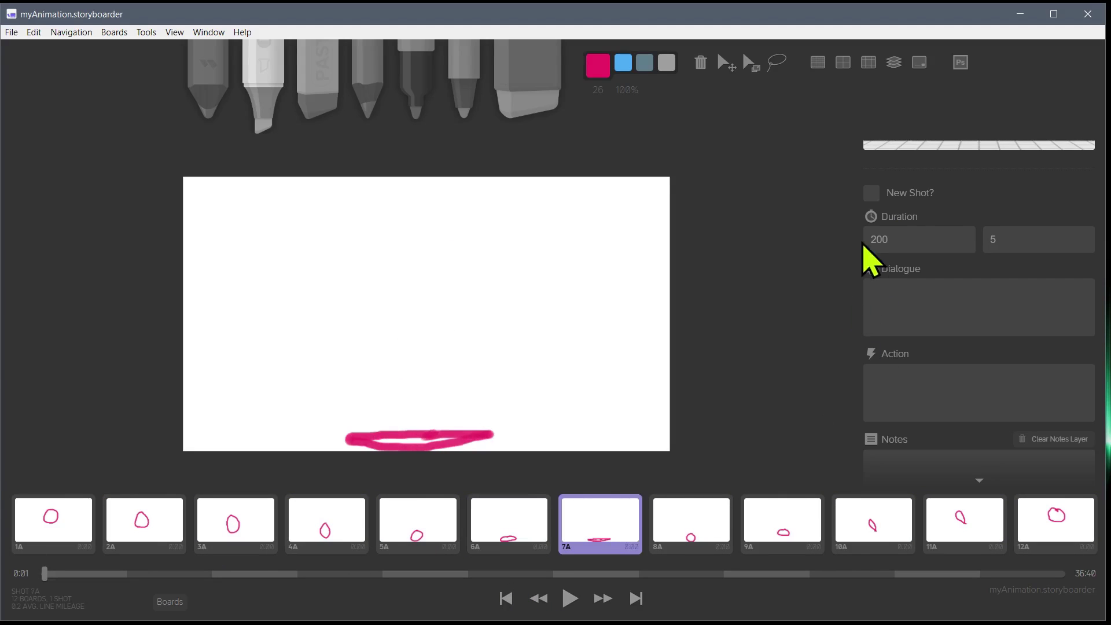
click(902, 250)
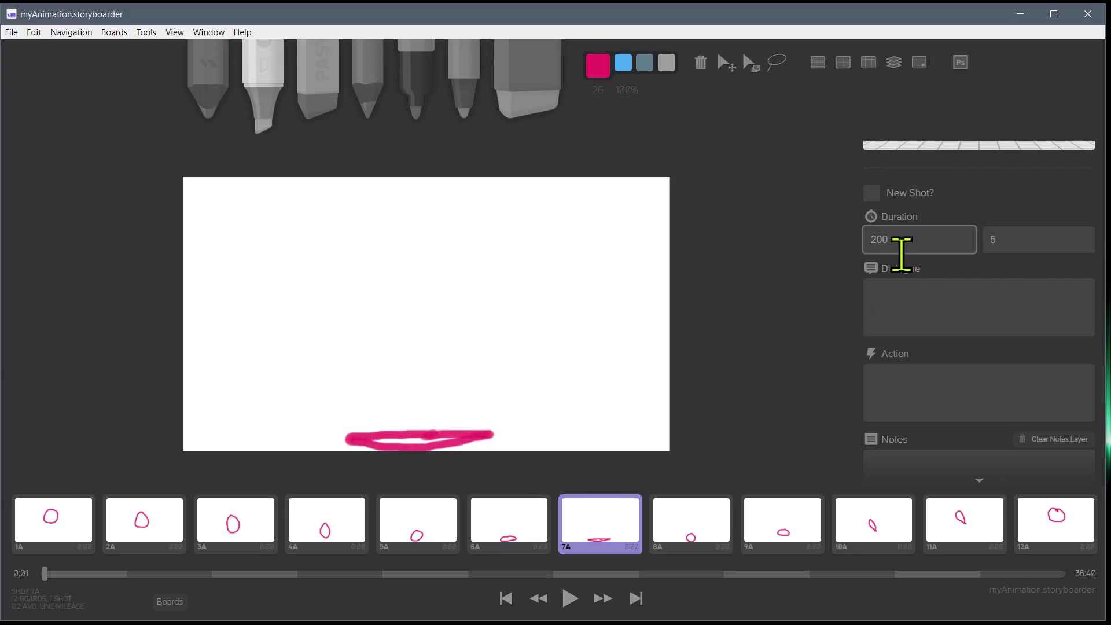
- Play the full bouncing-ball animation twice from the first board
click(506, 597)
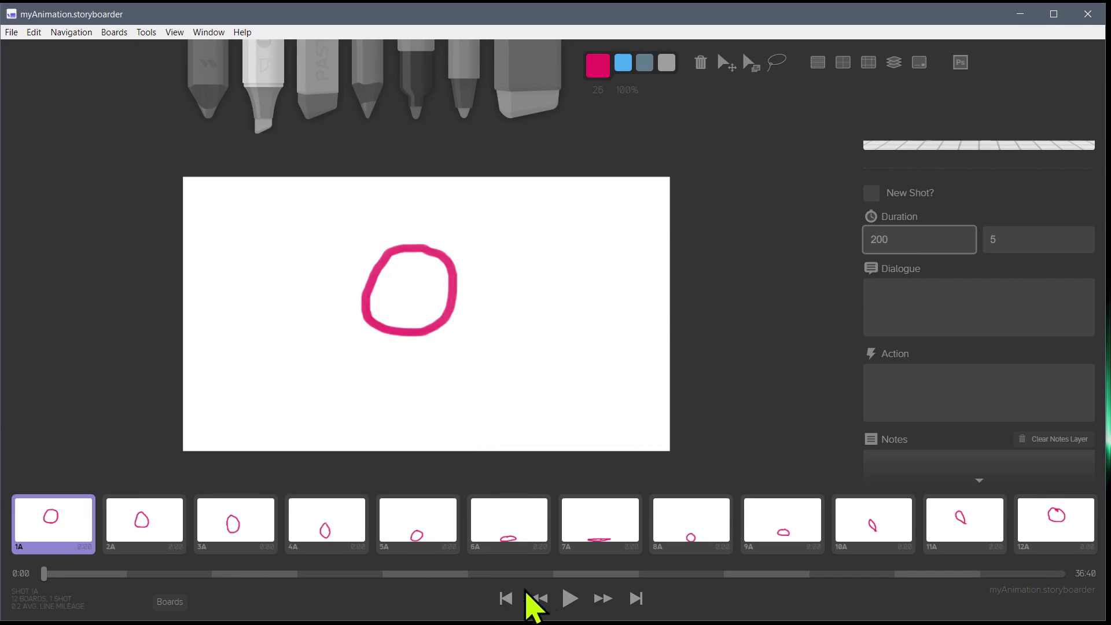
click(570, 598)
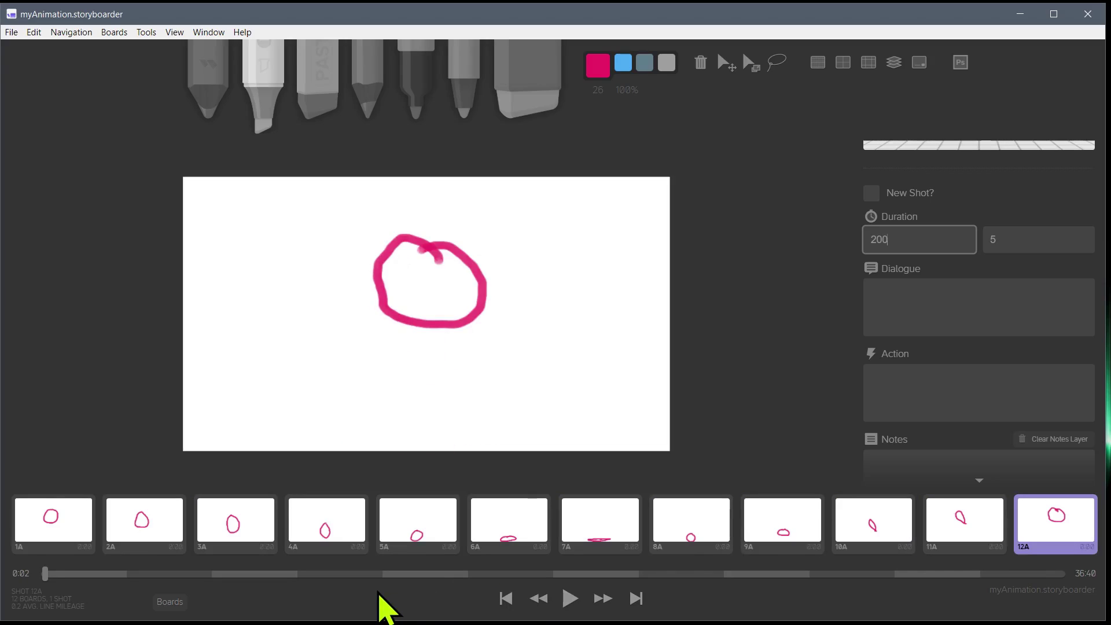
click(510, 596)
click(569, 598)
- Export all 12 boards as a video, then play the new mp4 from myAnimation > exports
click(12, 32)
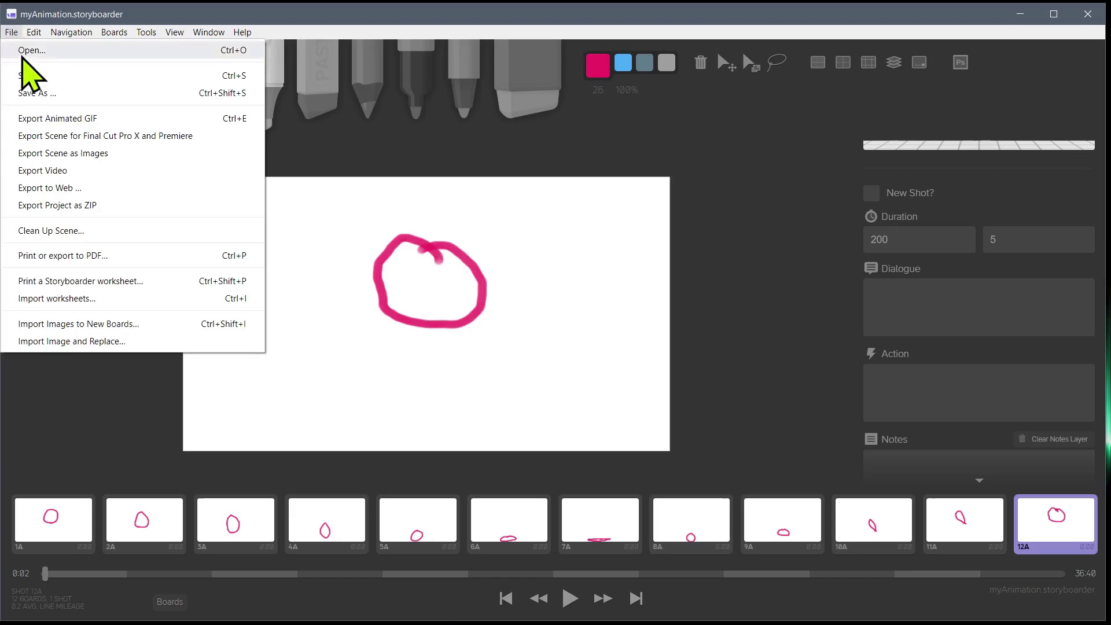
click(47, 170)
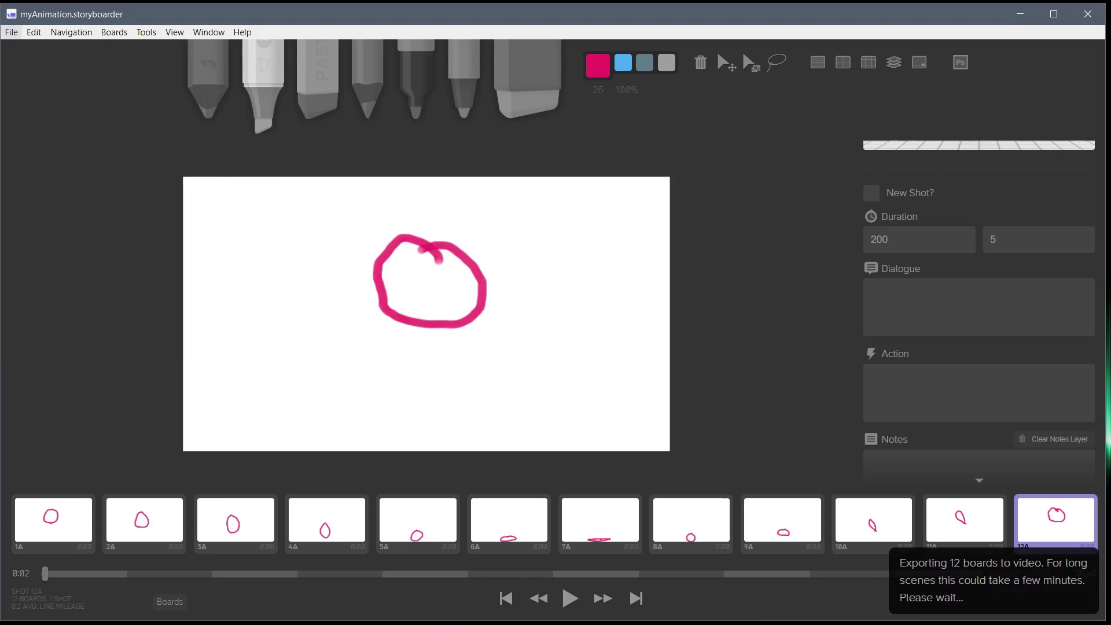
click(1020, 14)
click(67, 489)
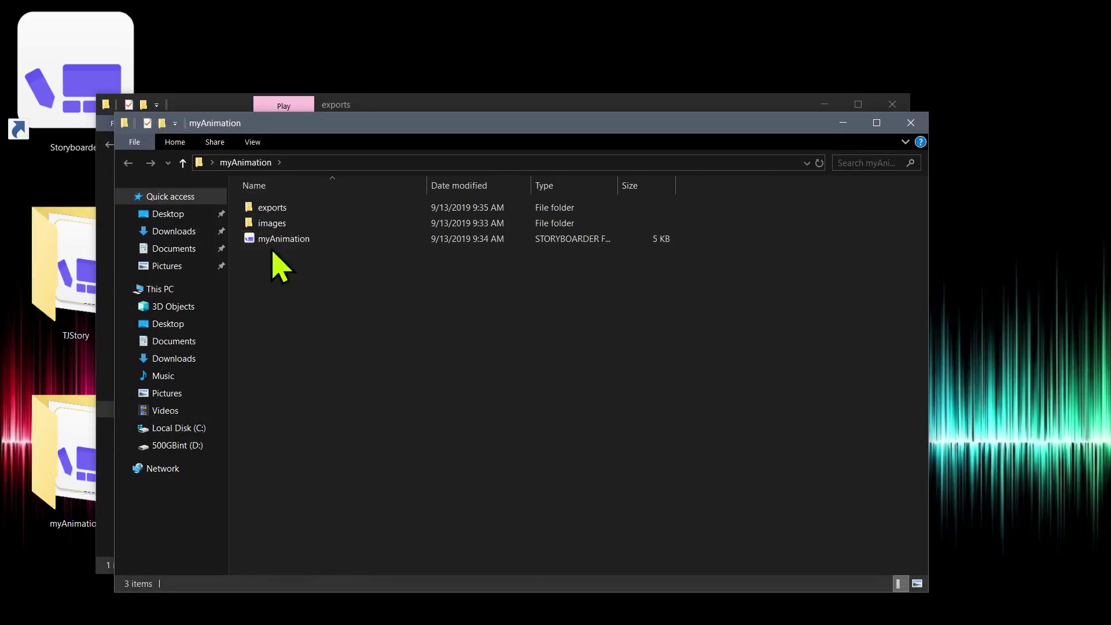
double_click(268, 212)
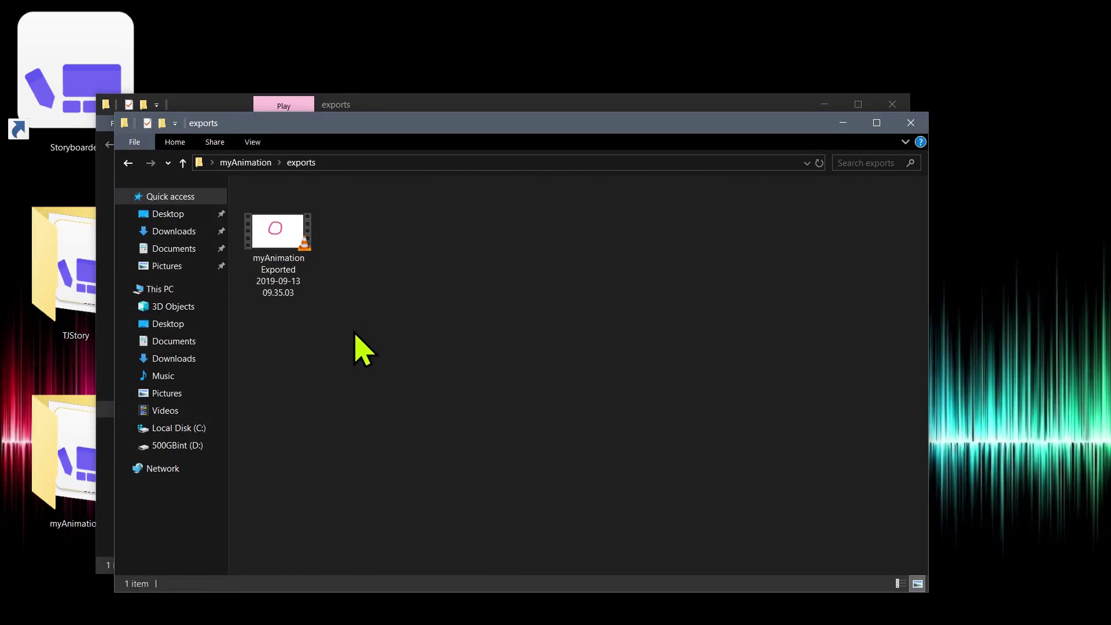
double_click(259, 269)
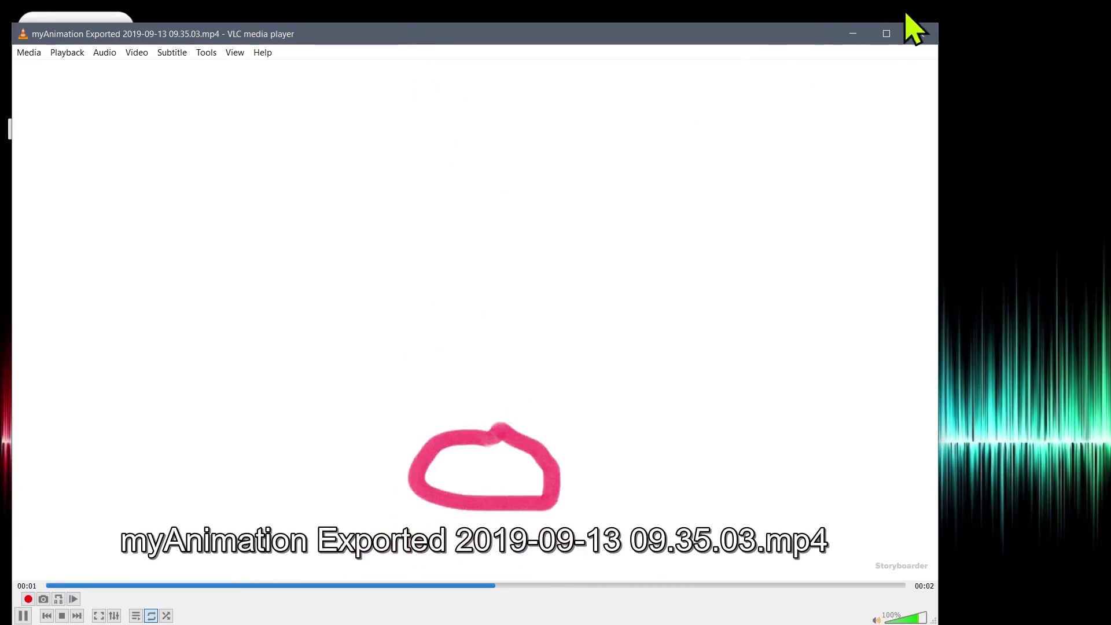
- Close VLC after the bouncing-ball video has played through
click(920, 33)
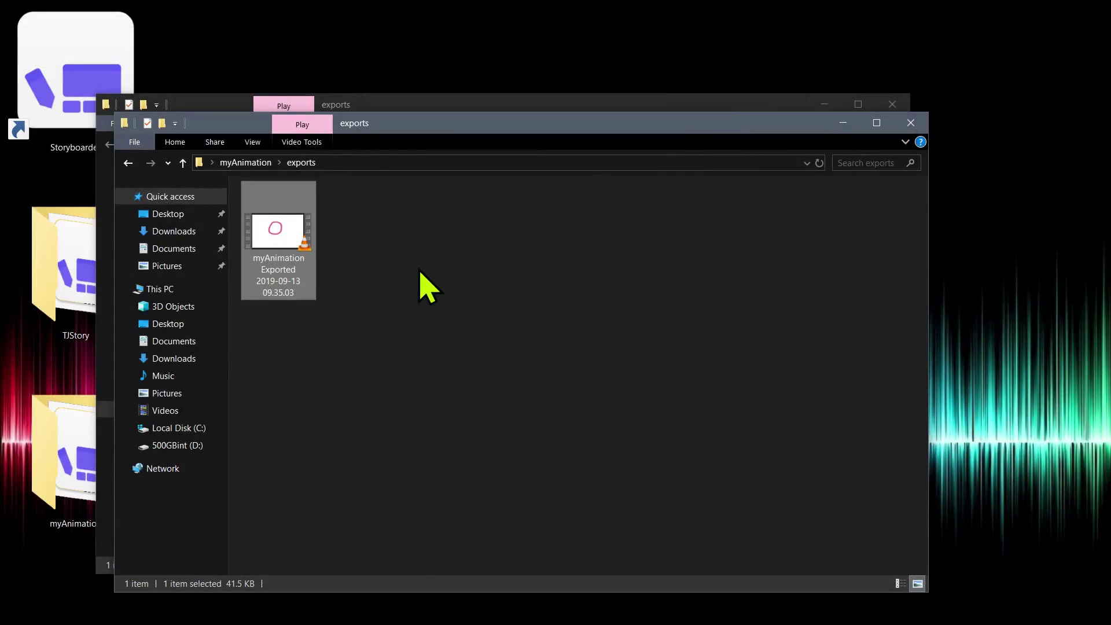
- Move the exports folder aside and export the scene as separate PNG images
click(398, 111)
drag(398, 114, 359, 127)
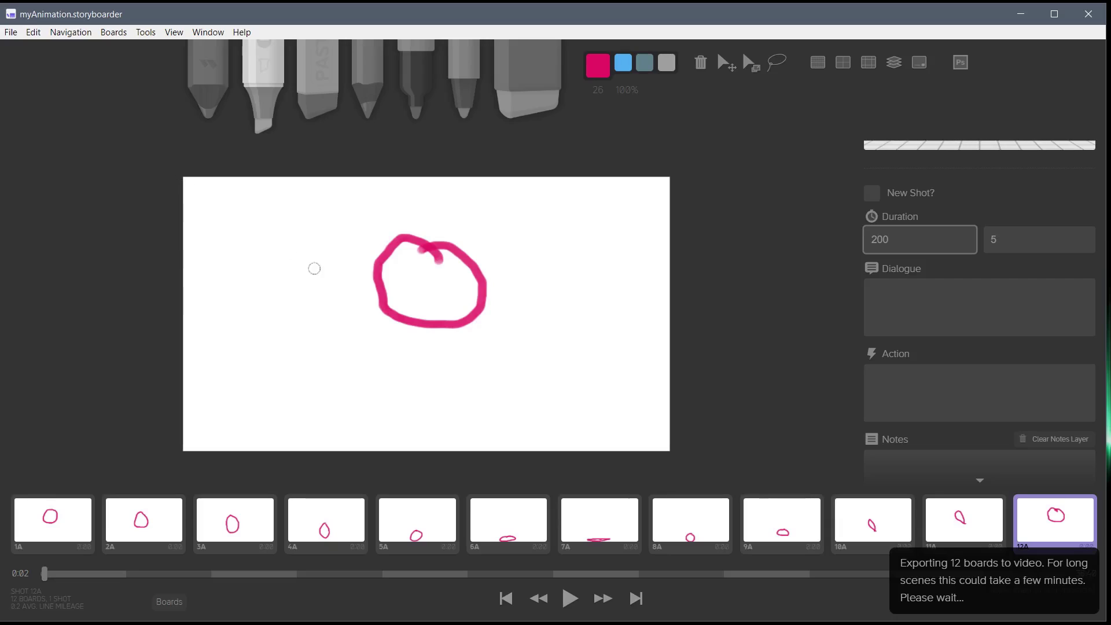
click(11, 33)
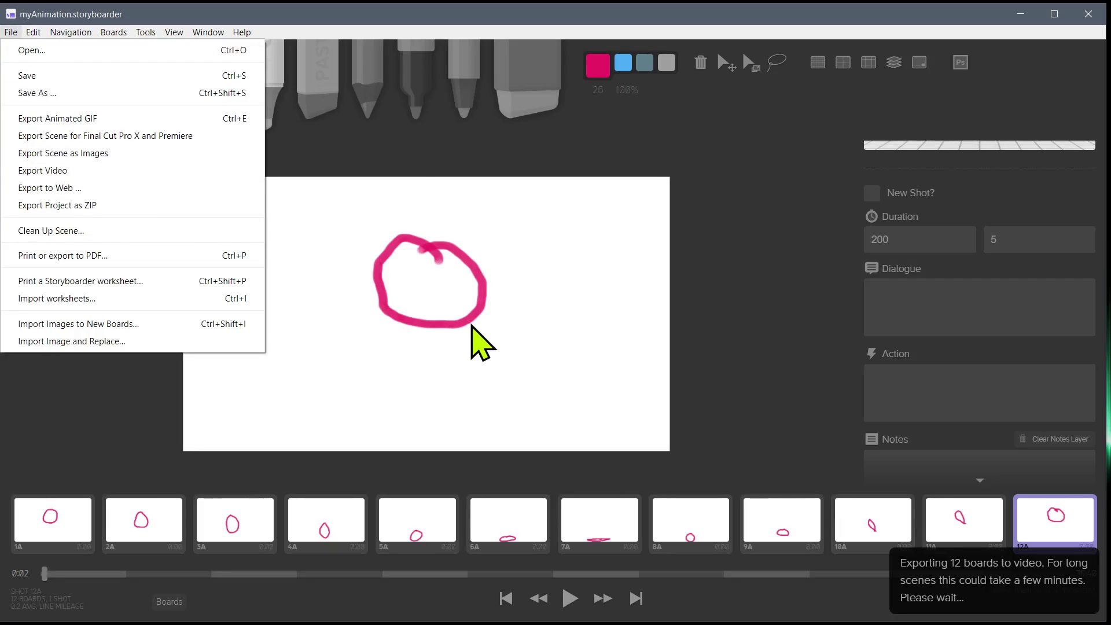
click(382, 36)
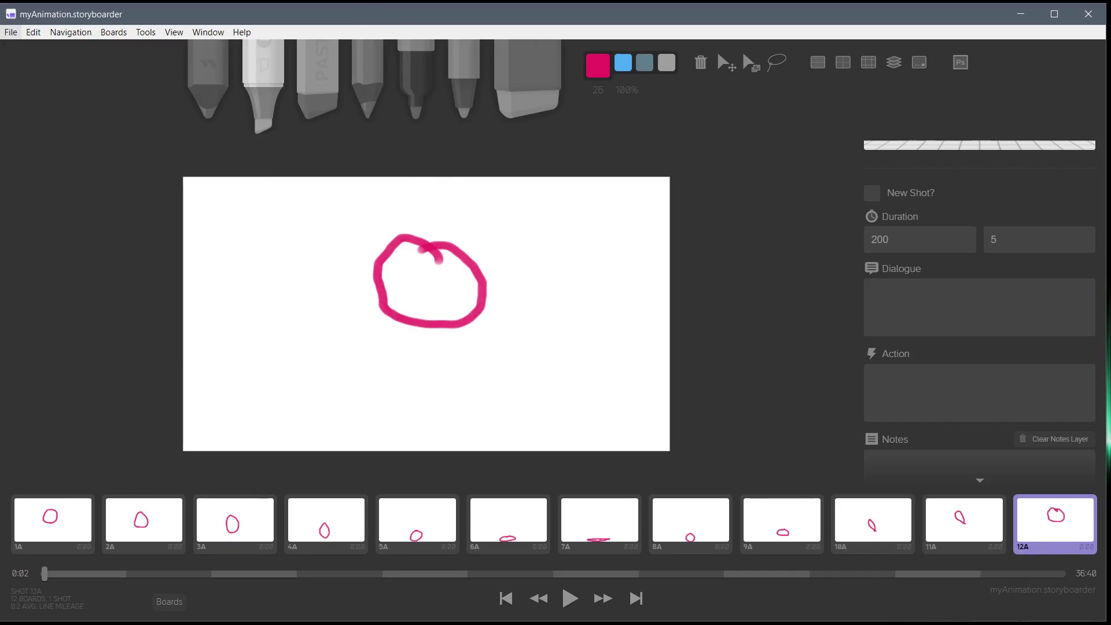
click(11, 32)
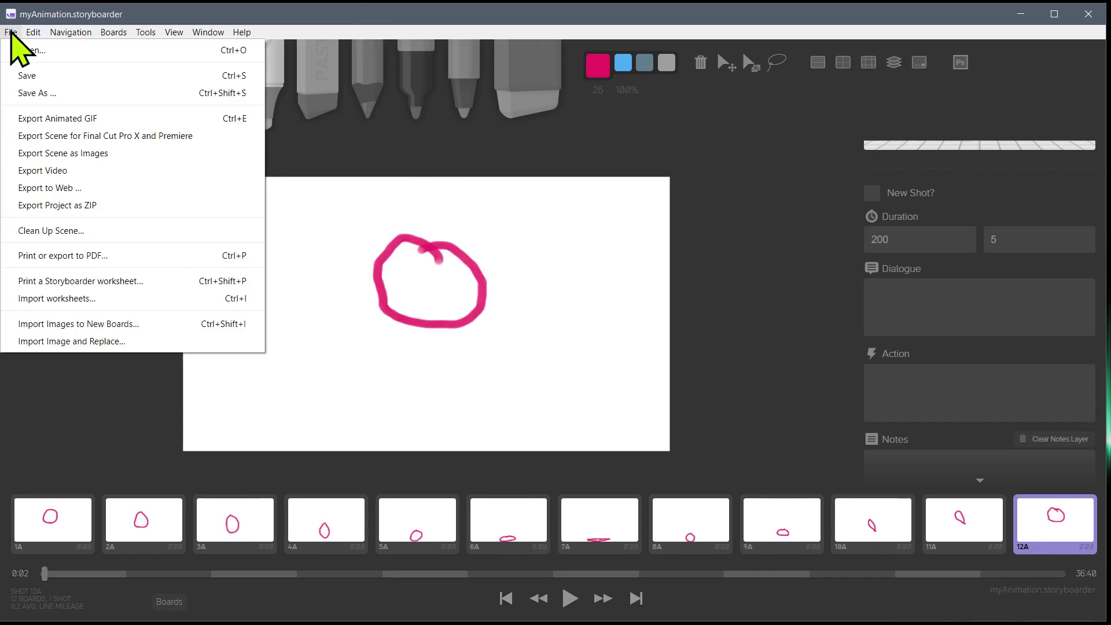
click(33, 33)
mouse_move(11, 32)
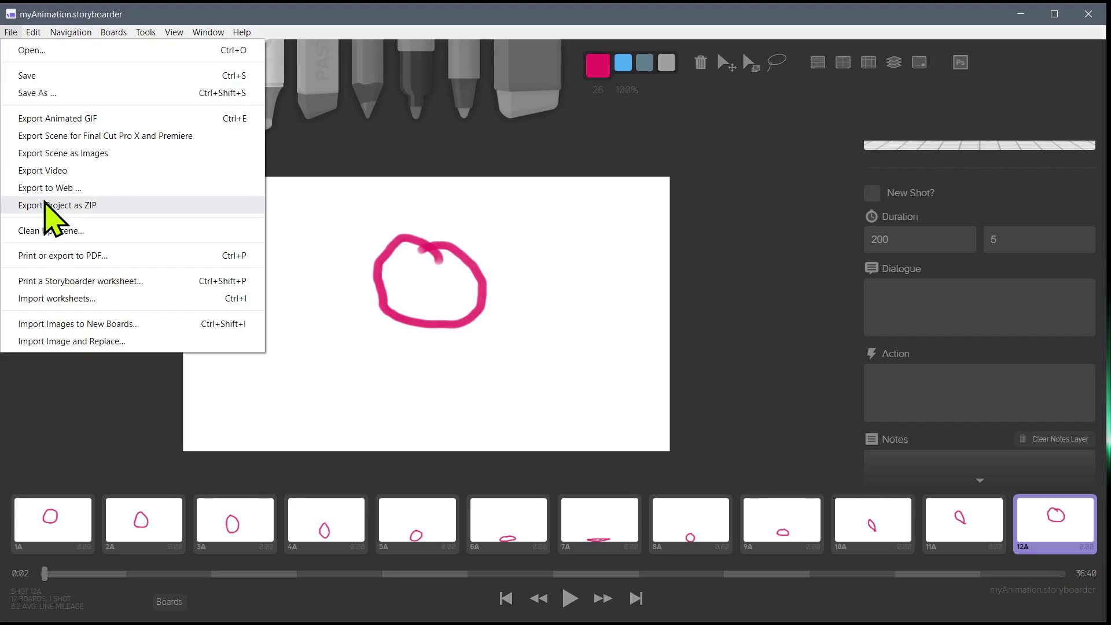
click(58, 153)
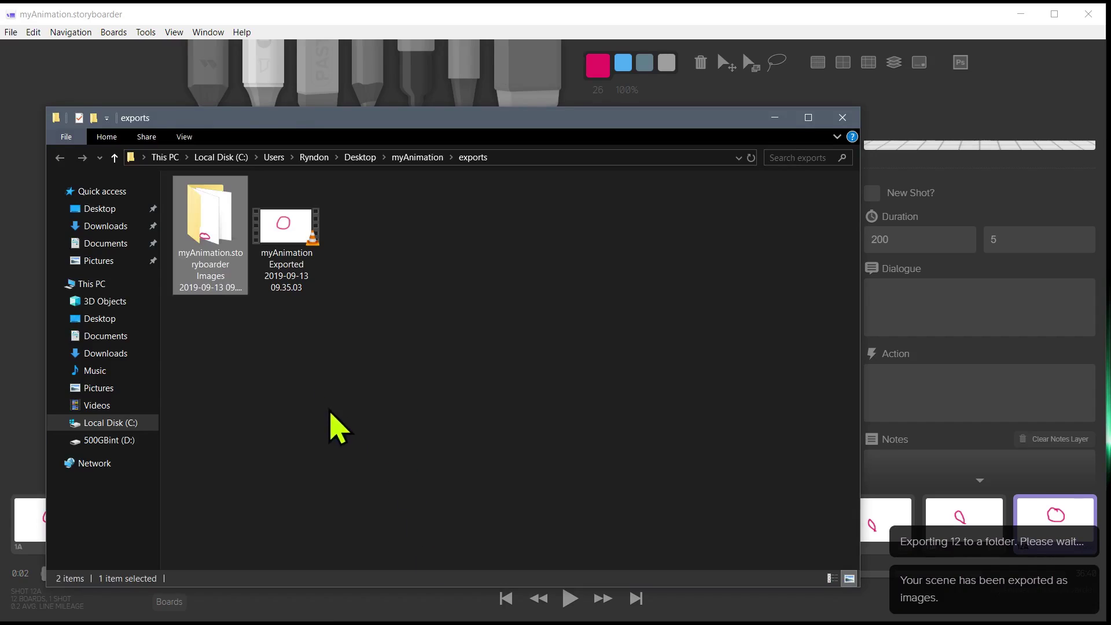
- Open myAnimation-board-00001 from the images folder, step through the next boards, then close Photos
double_click(191, 269)
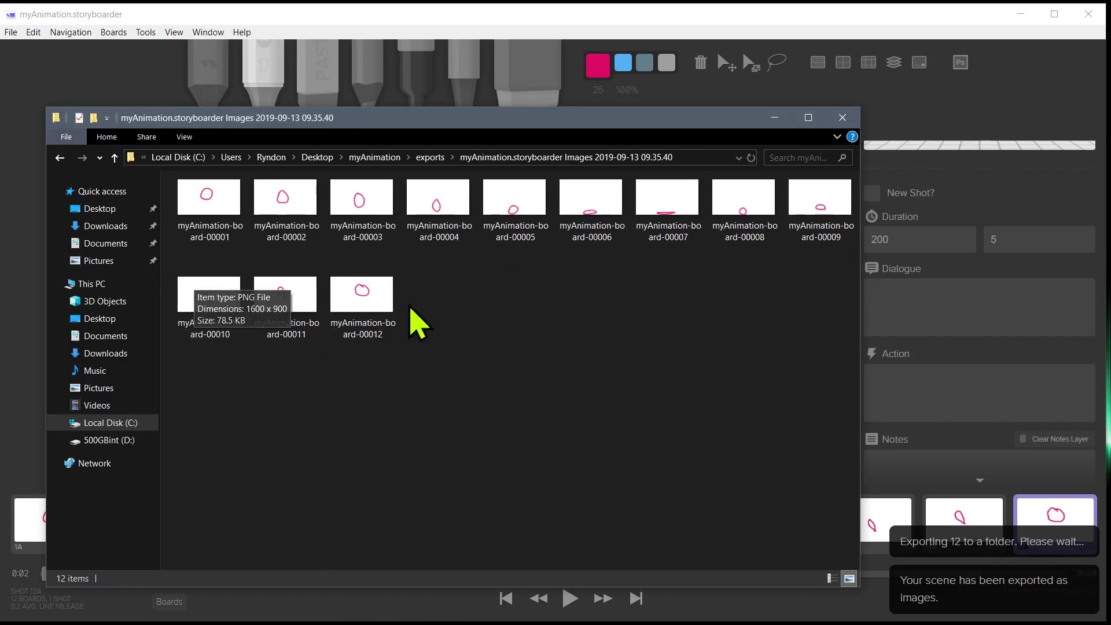
click(193, 229)
double_click(194, 228)
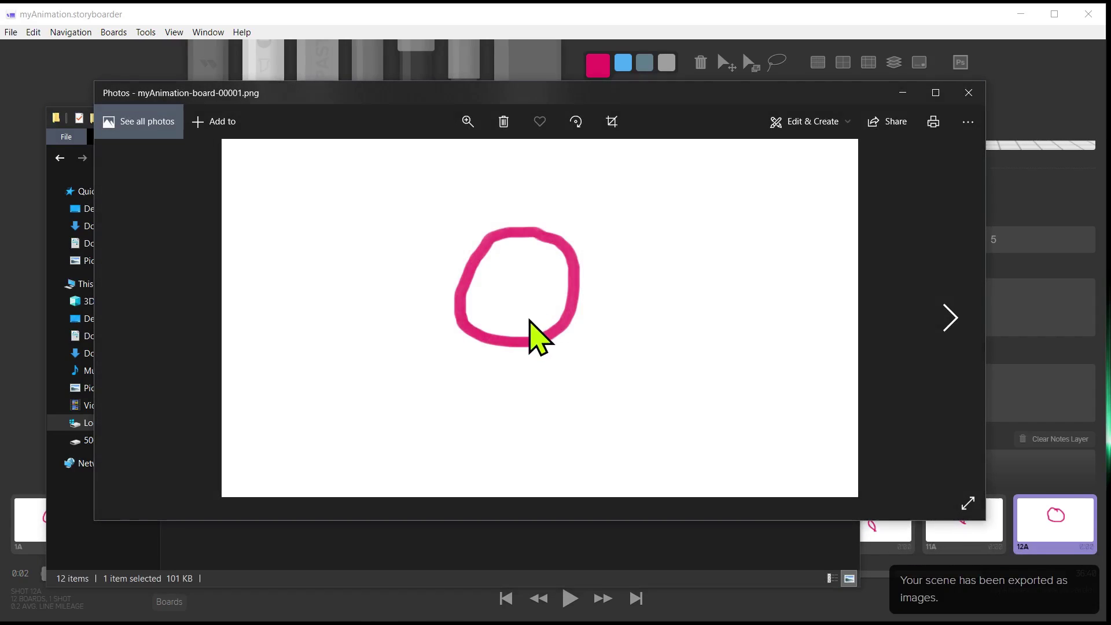
click(951, 318)
click(951, 319)
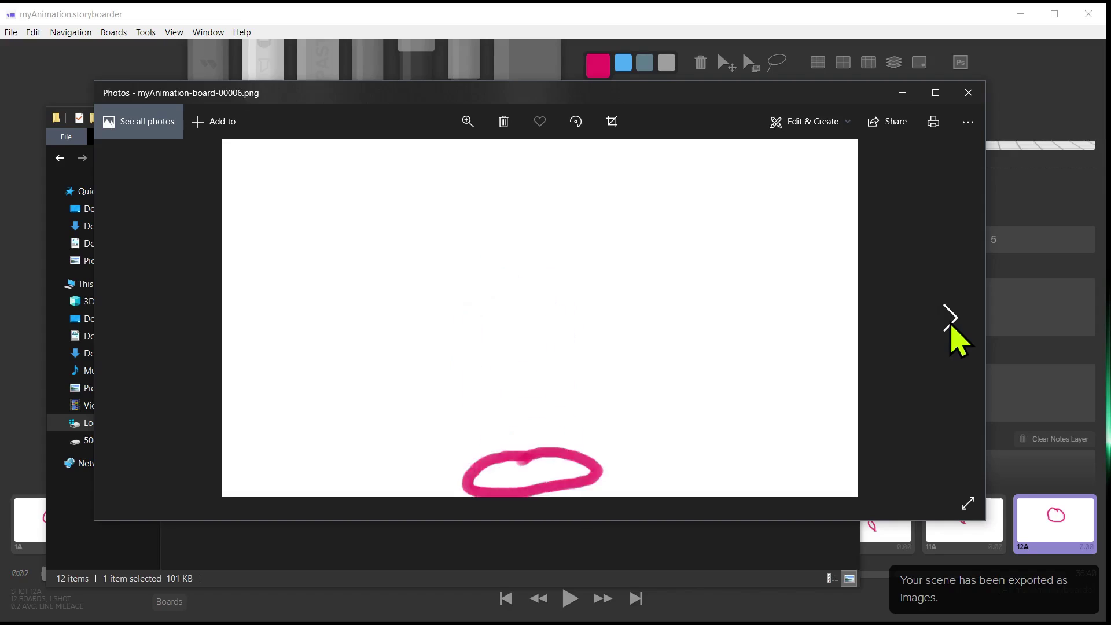
click(951, 318)
click(951, 318)
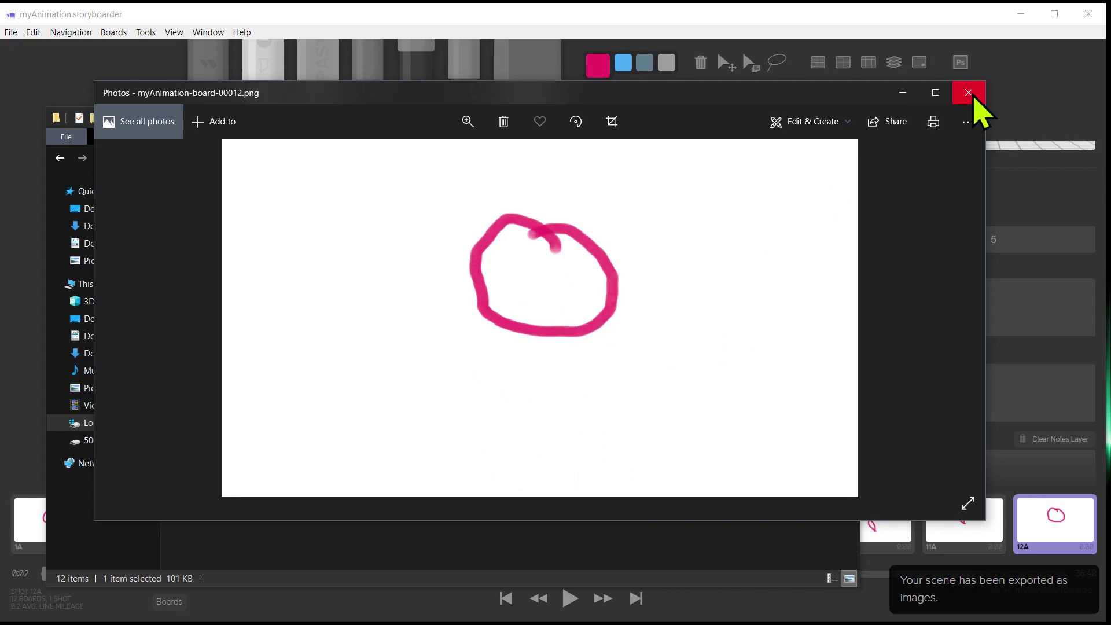
click(969, 92)
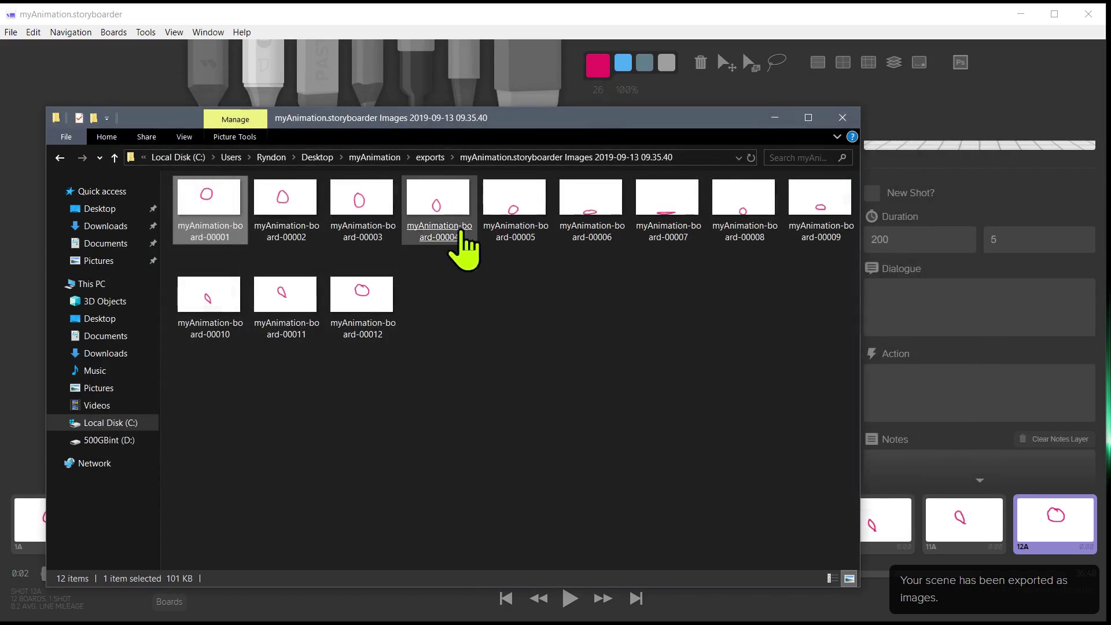
- Close the images folder window to return to the Storyboarder editor
click(843, 118)
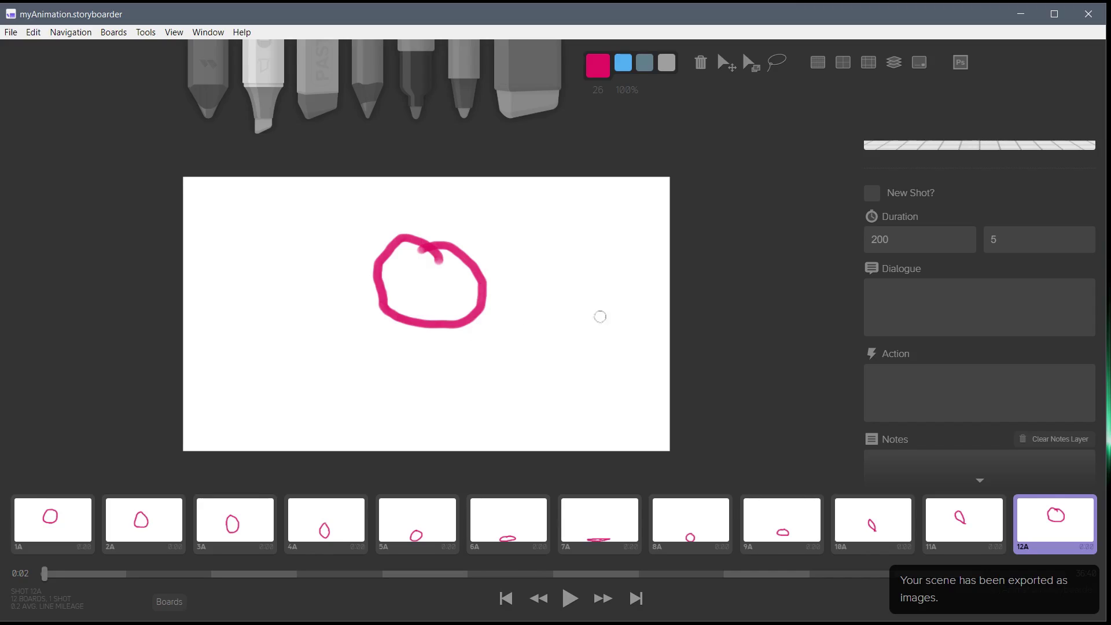
scroll(980, 301, up, 4)
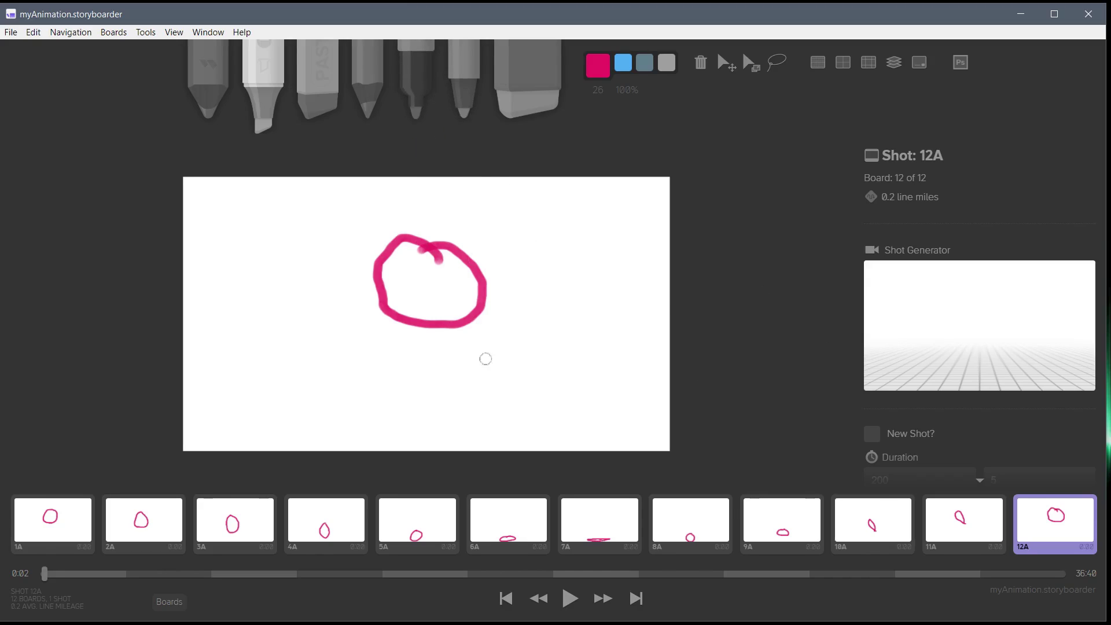
scroll(920, 359, down, 4)
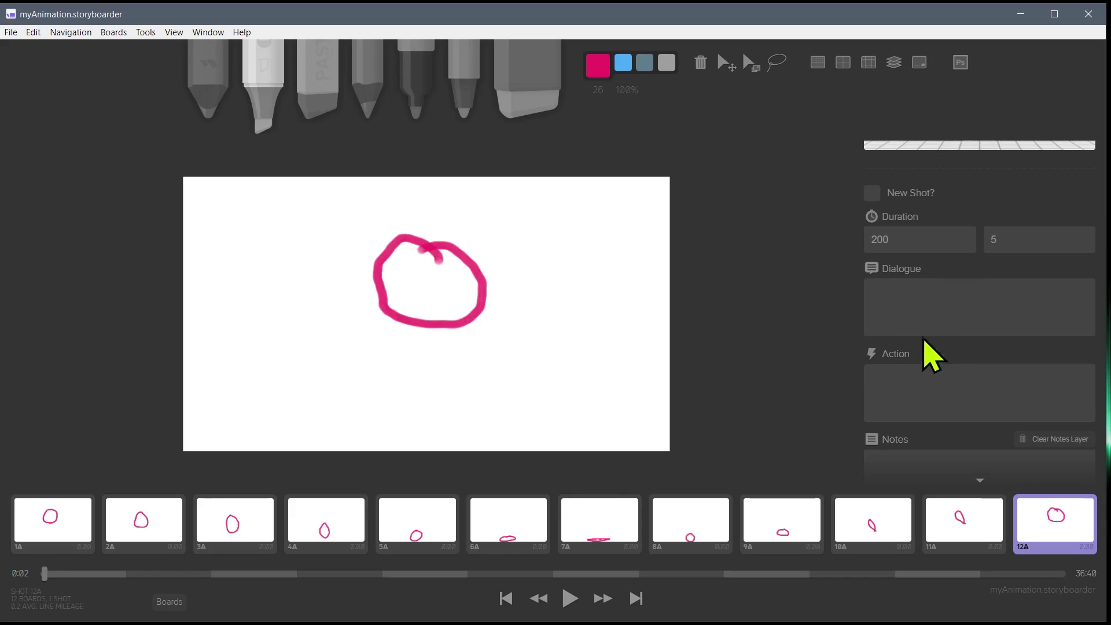
- Select board 4A with the stretched falling ball, cancelling the audio file picker
scroll(923, 292, down, 4)
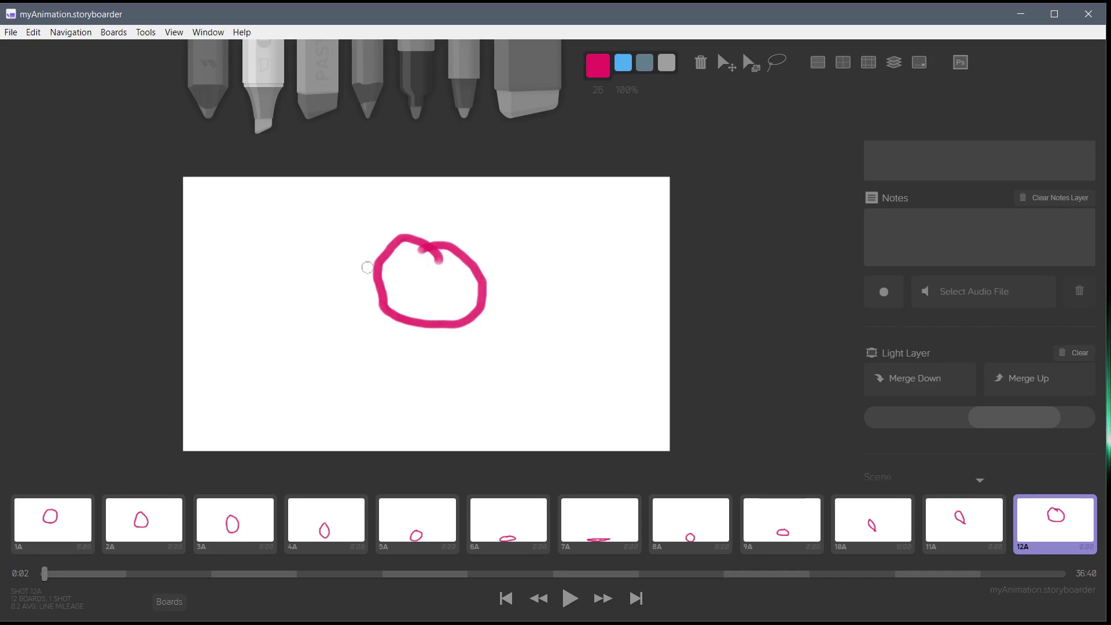
click(440, 544)
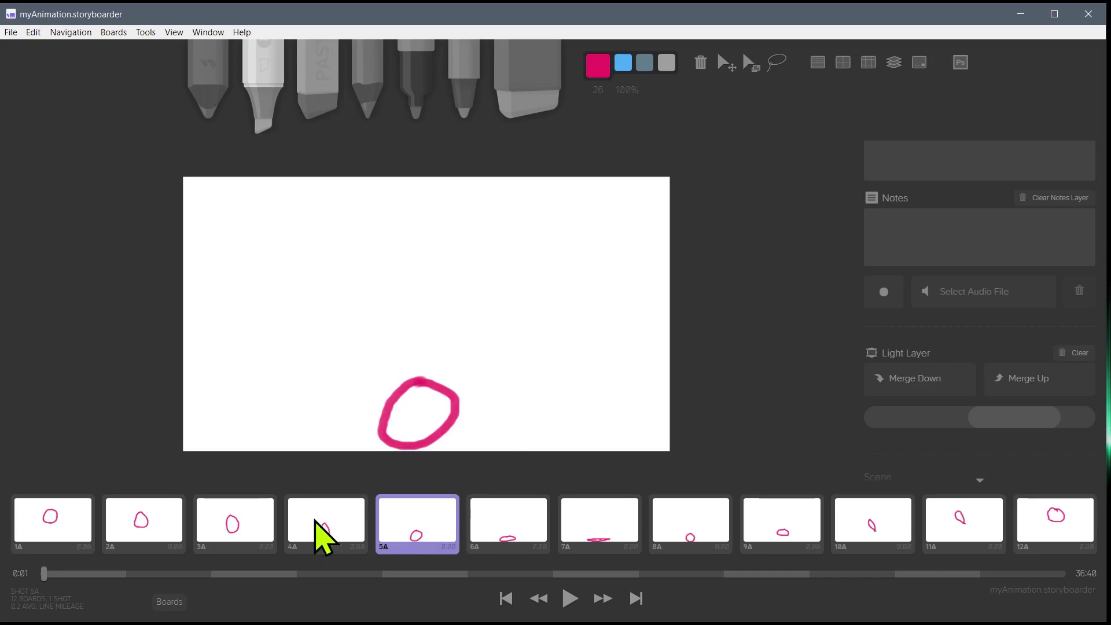
click(316, 528)
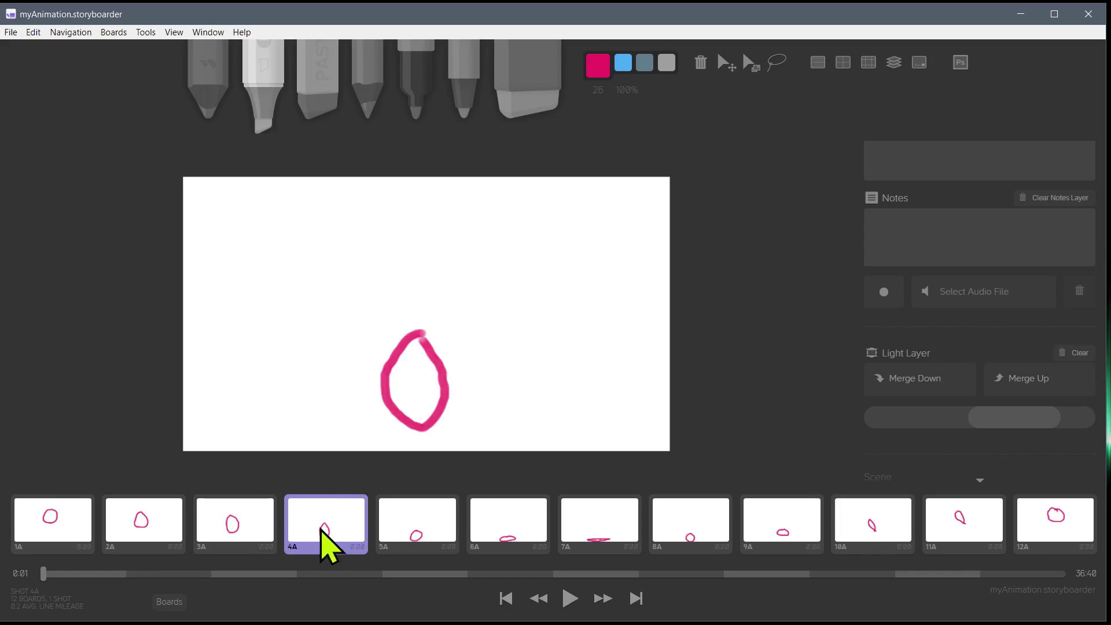
click(974, 295)
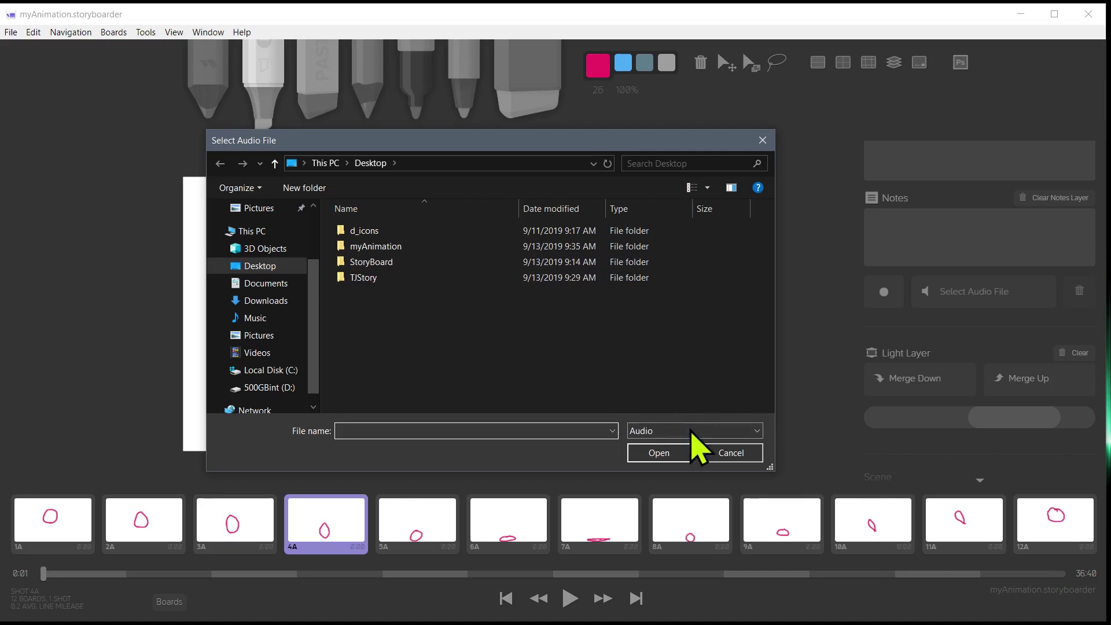
click(721, 455)
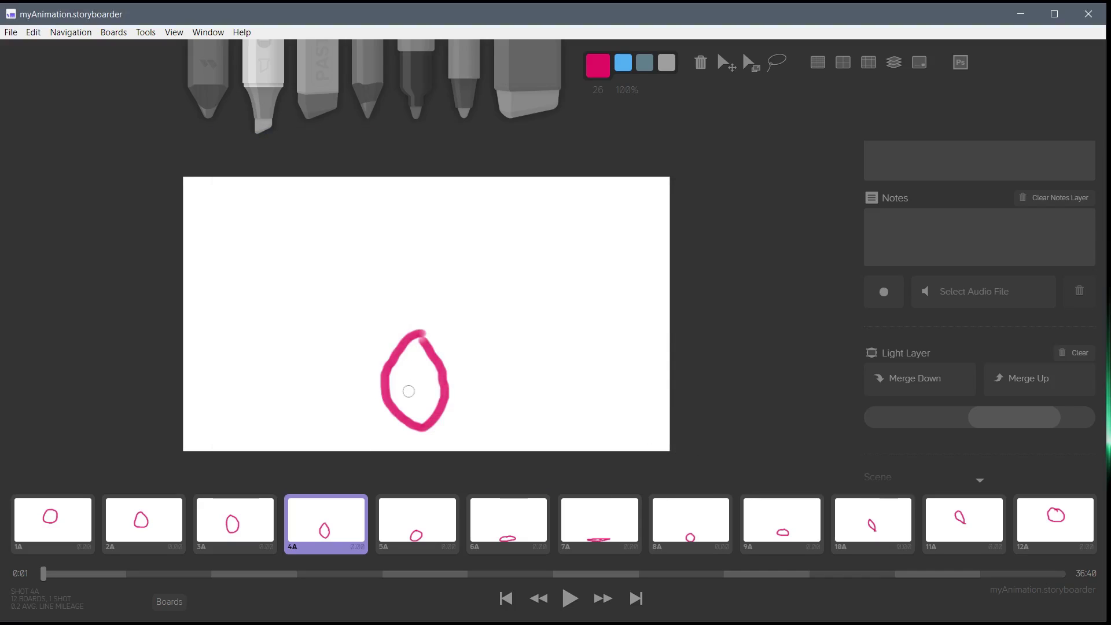
- Go to board 6A, cancel adding audio, then select board 7A with the squashed ball
click(524, 521)
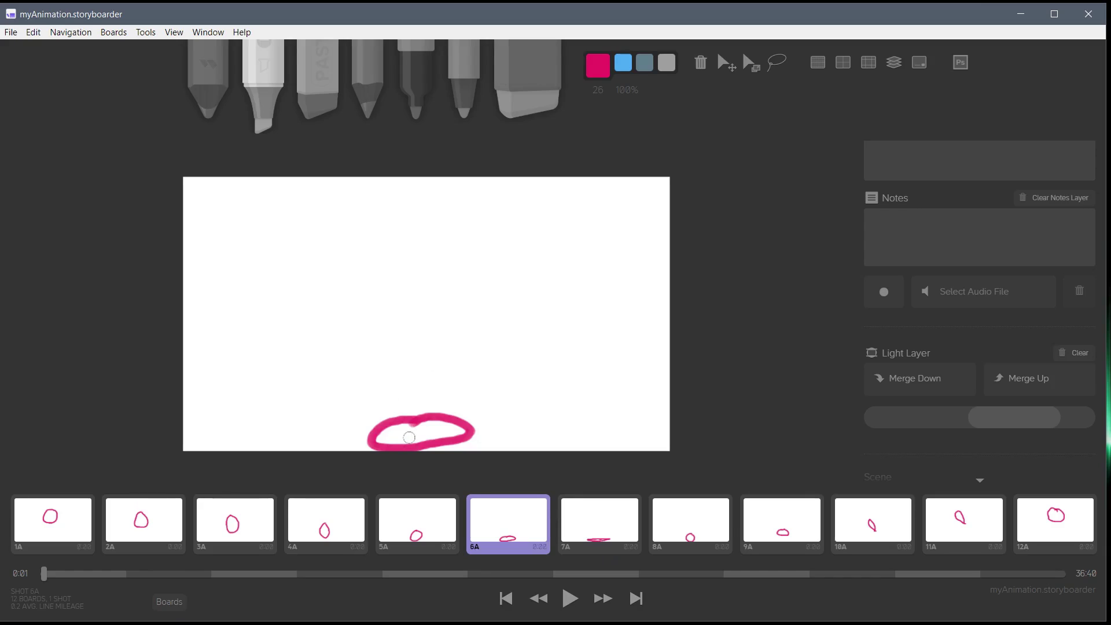
click(967, 295)
click(734, 453)
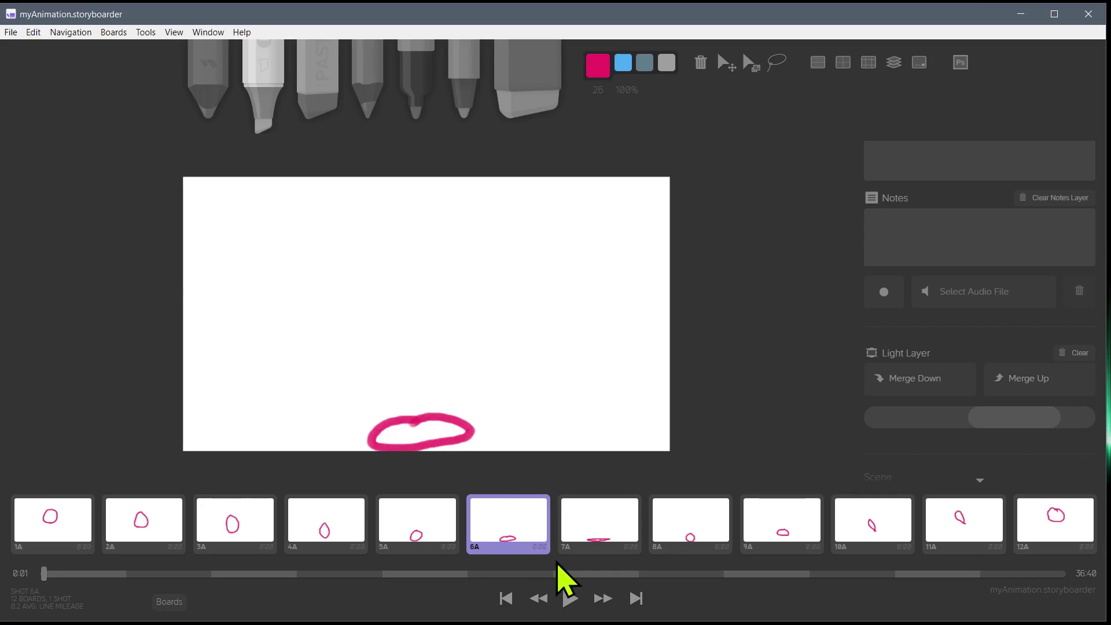
click(579, 573)
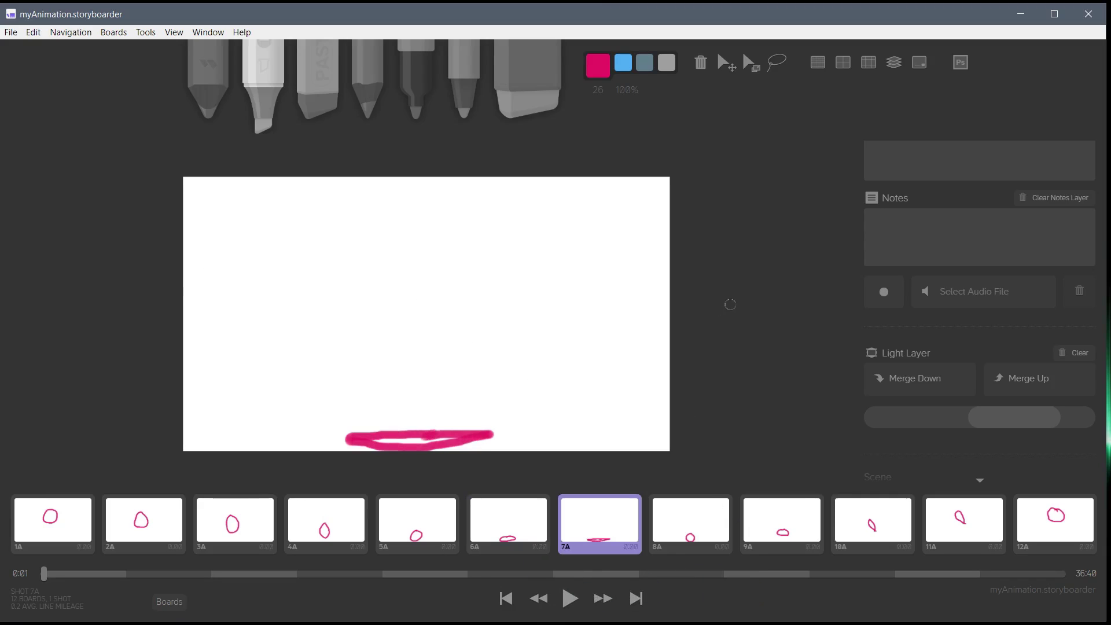